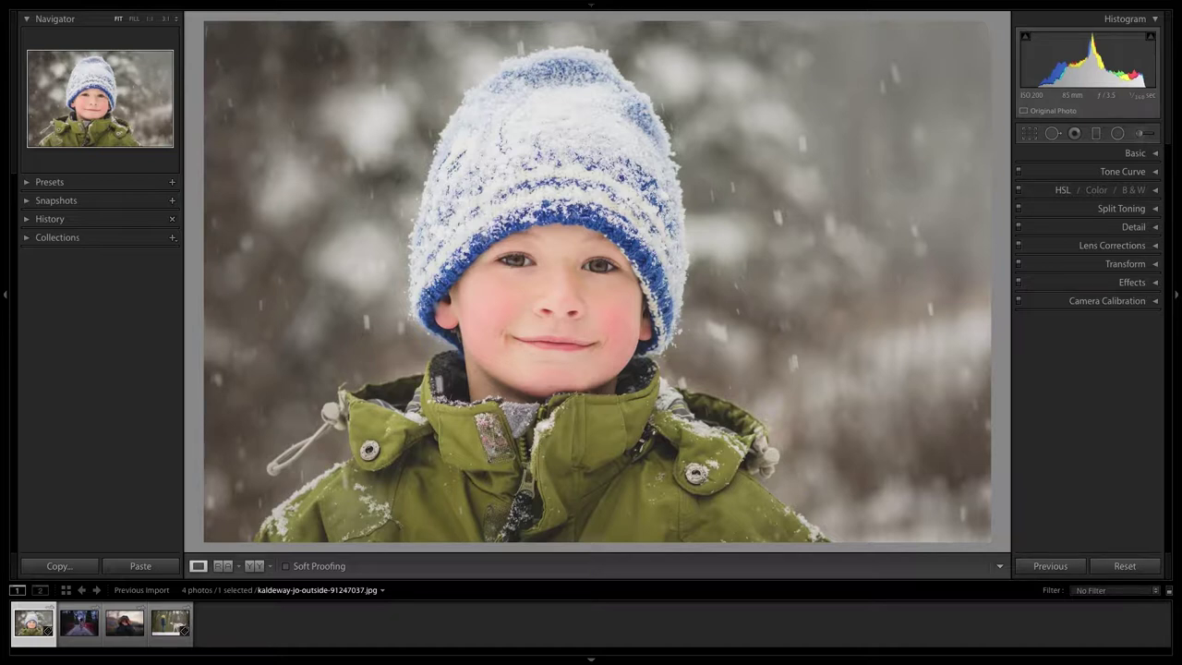
Expand the Presets panel in the Develop module to show the installed presets
left_click(50, 182)
Expand the Let It Snow! folder and load a Luxe Winter effect into the Adjustment Brush (K)
left_click(46, 198)
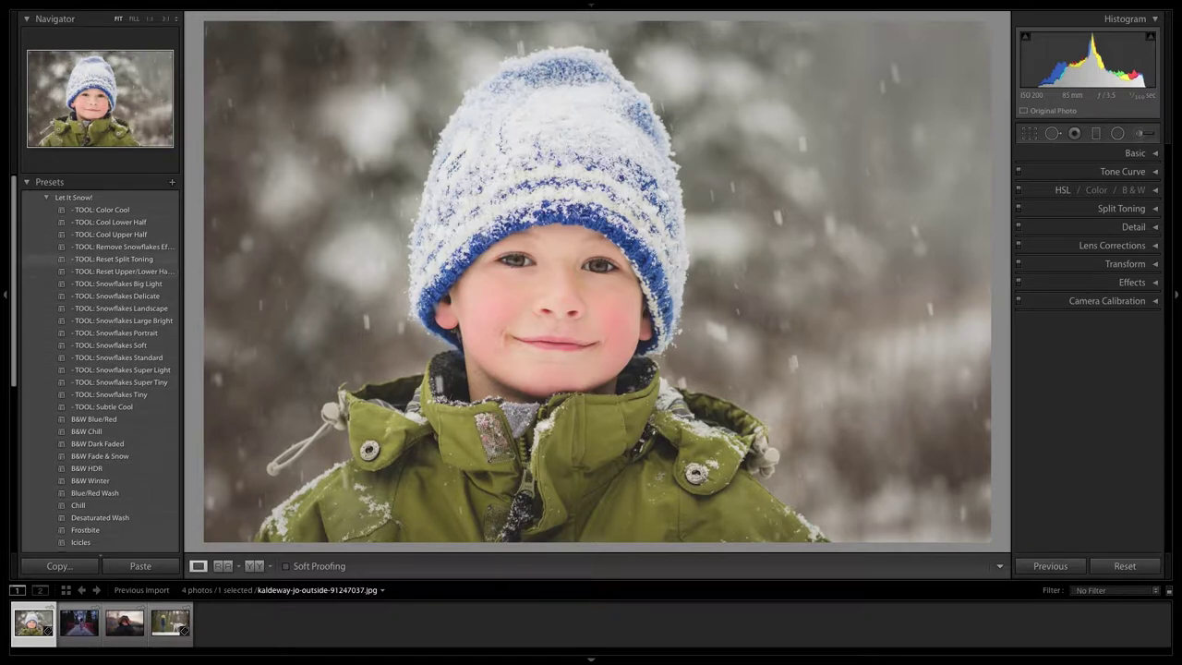
key("k")
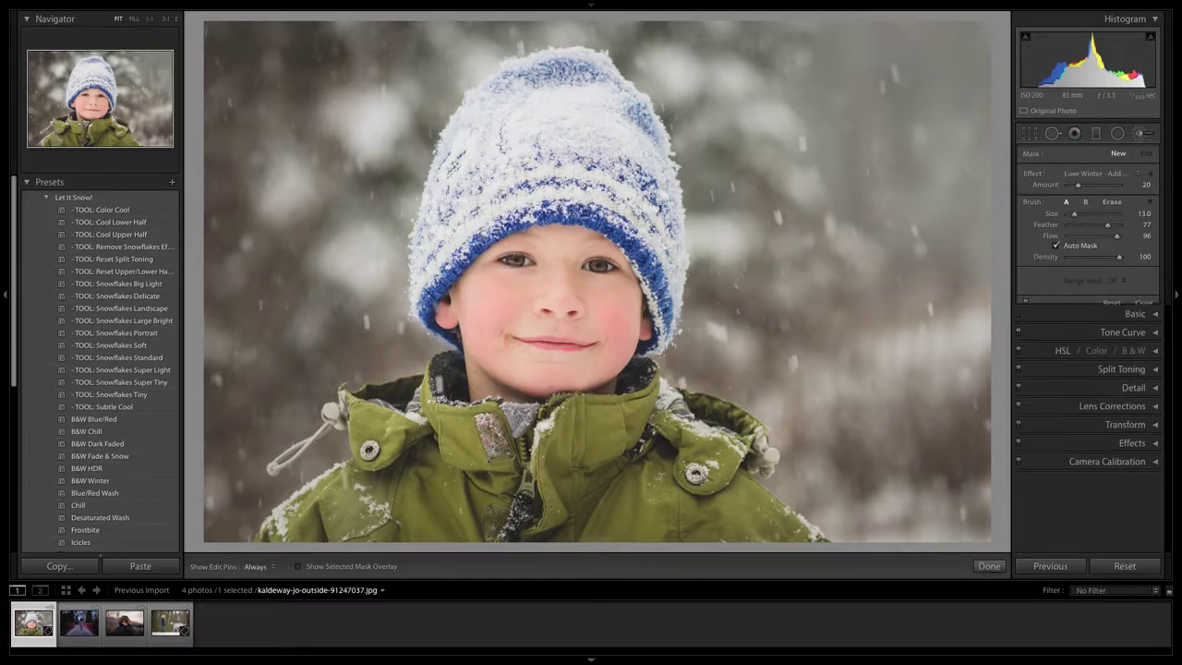
left_click(1099, 172)
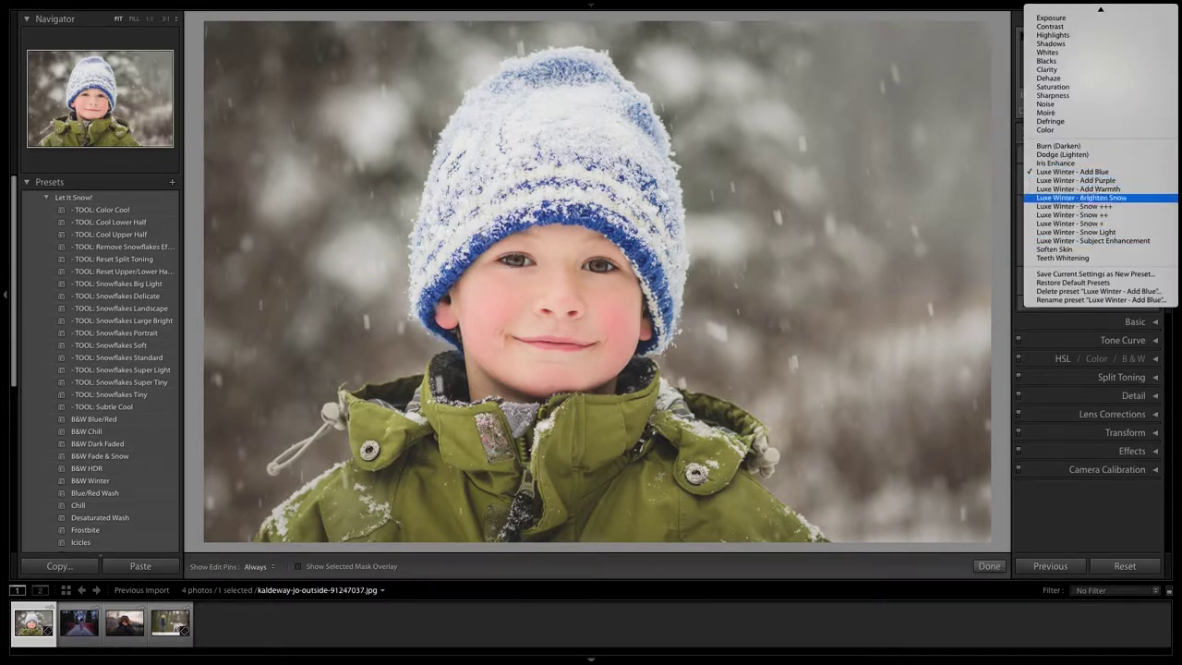
left_click(1078, 189)
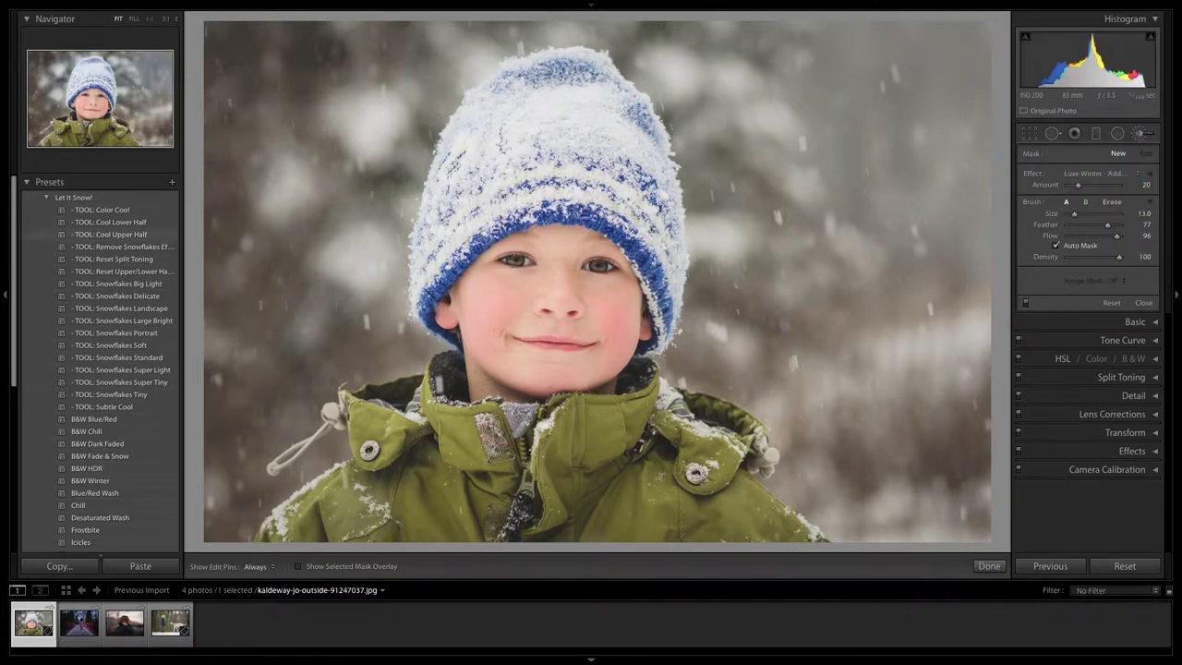
scroll(99, 369, "down", 2)
scroll(100, 369, "down", 6)
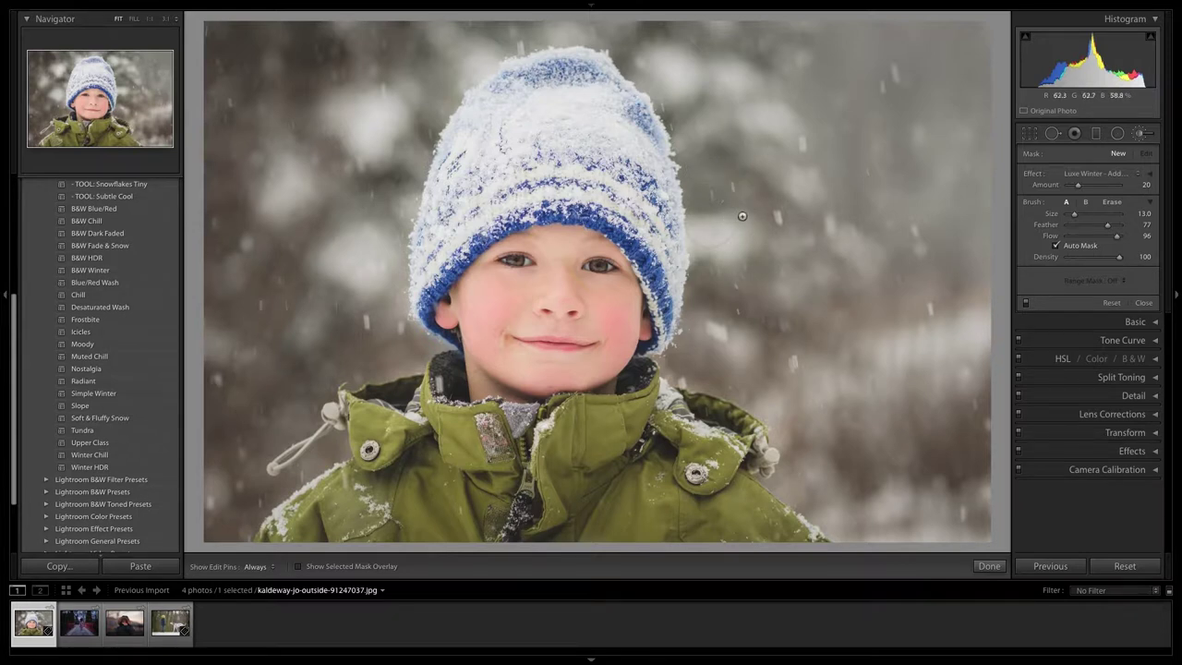
Apply the Winter HDR preset from the Let It Snow! folder to the boy portrait
scroll(99, 370, "up", 5)
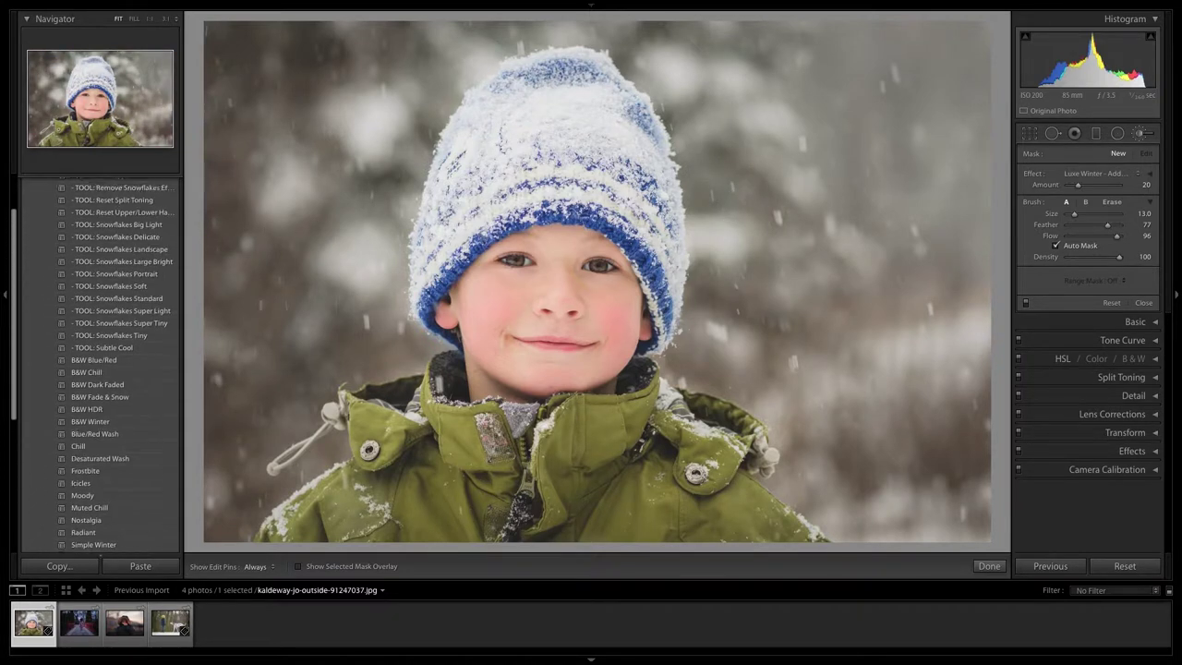
left_click(50, 182)
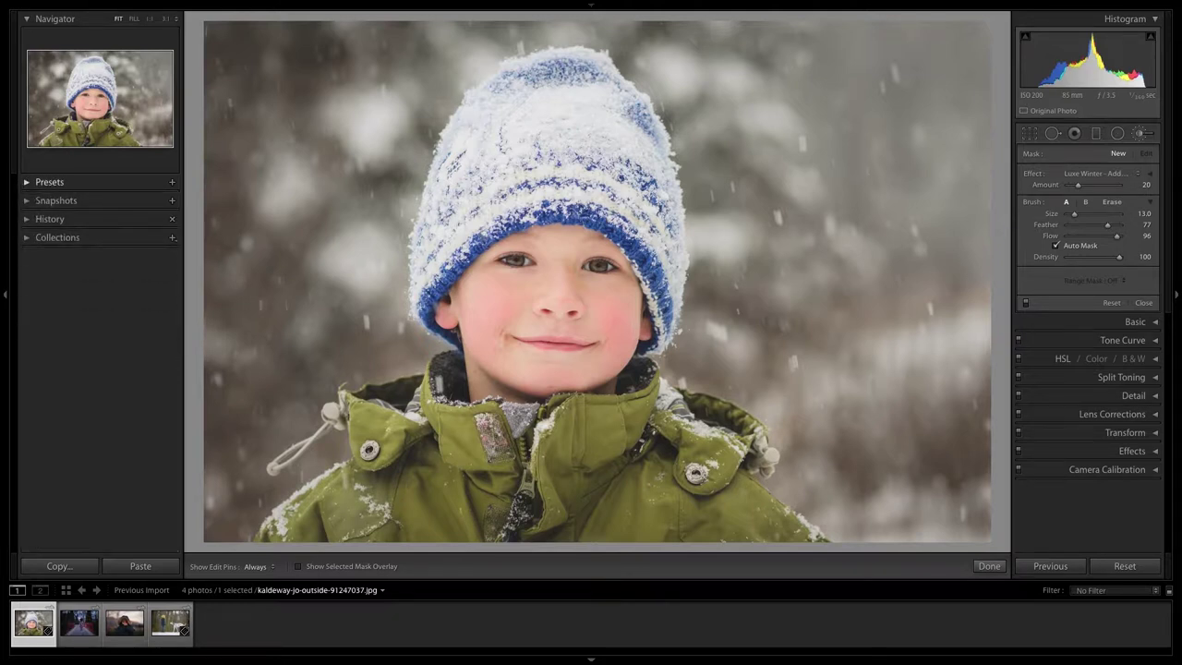
left_click(50, 182)
left_click(58, 198)
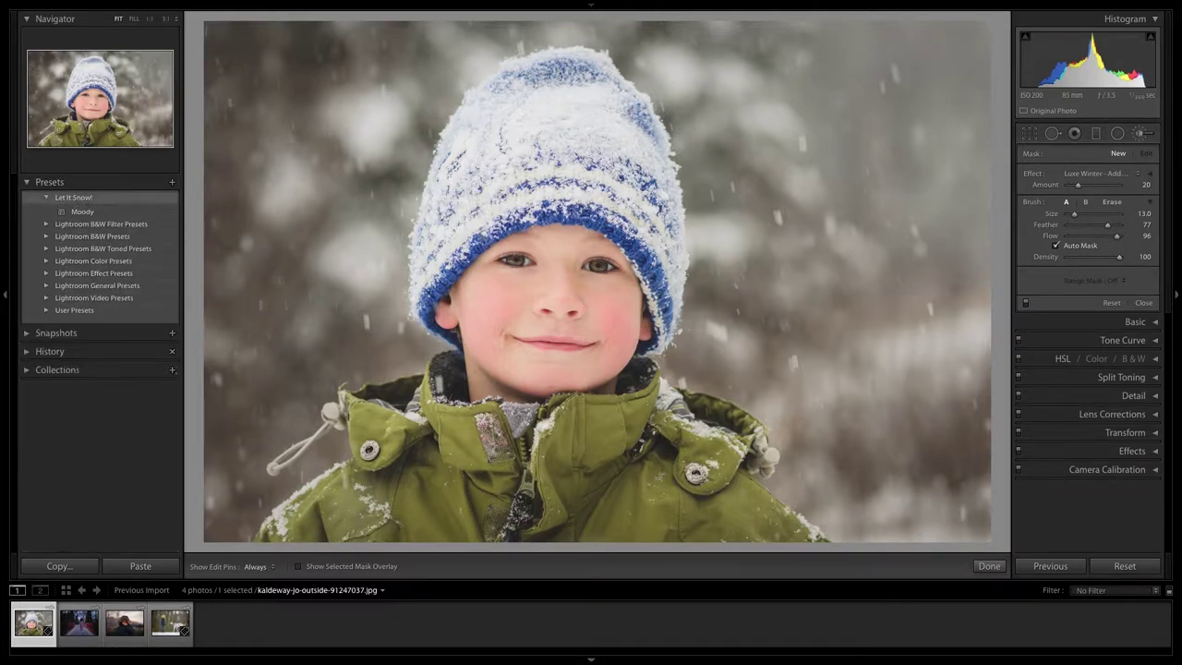
left_click(57, 198)
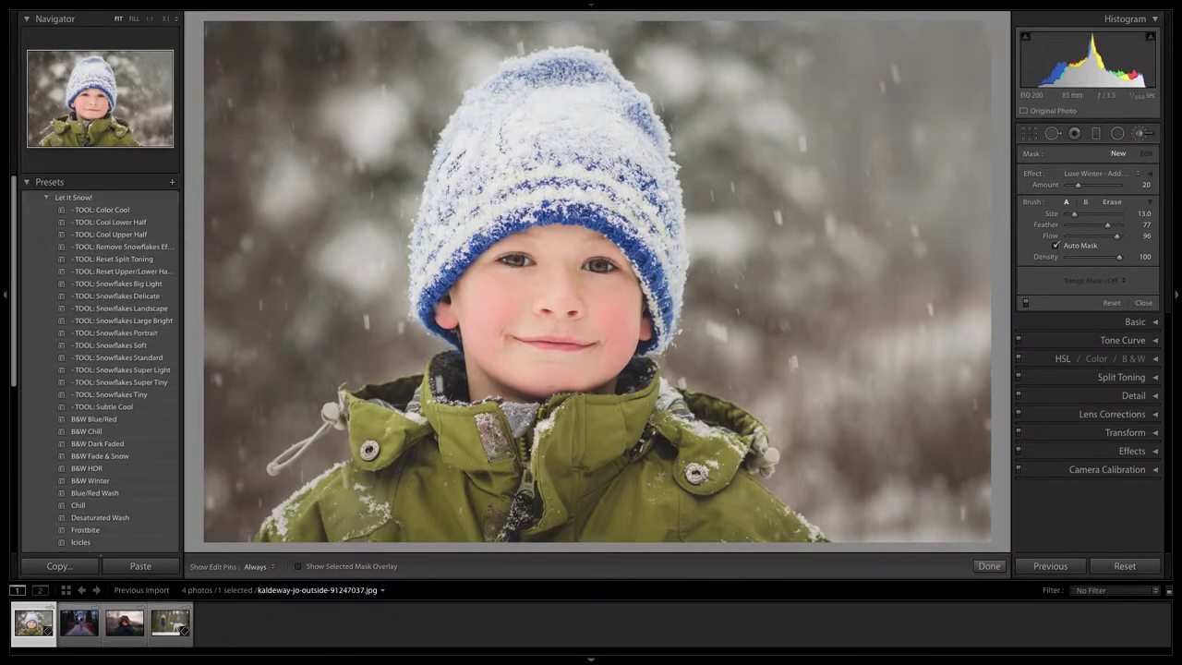
scroll(100, 369, "down", 5)
scroll(99, 424, "down", 1)
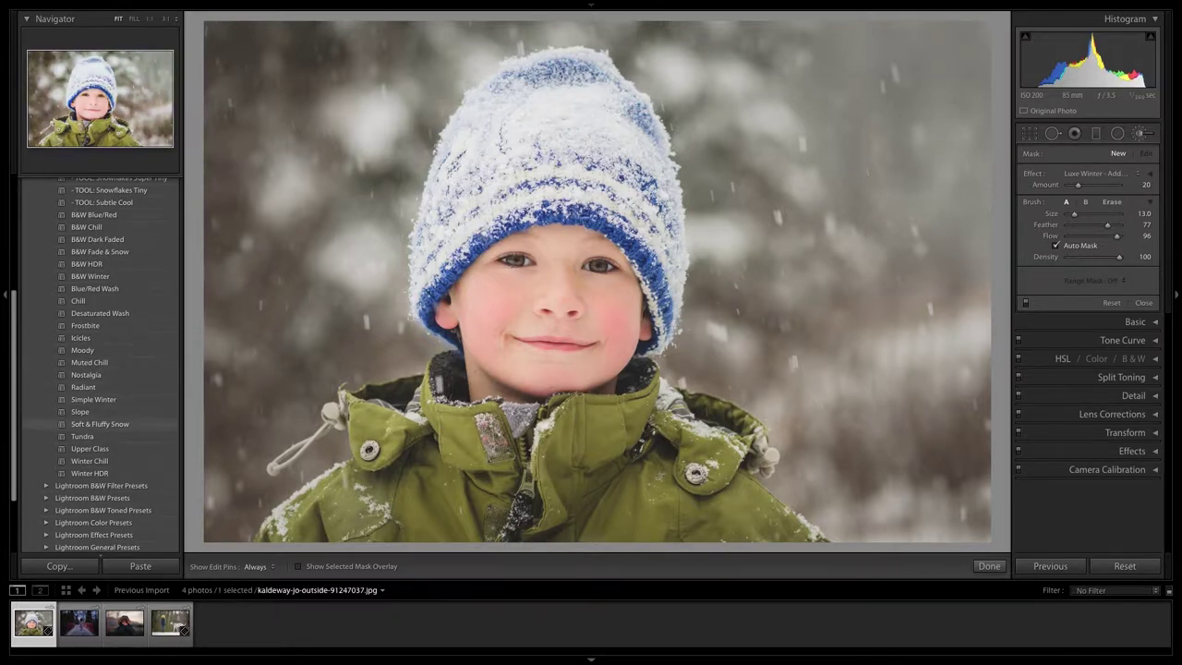
left_click(90, 473)
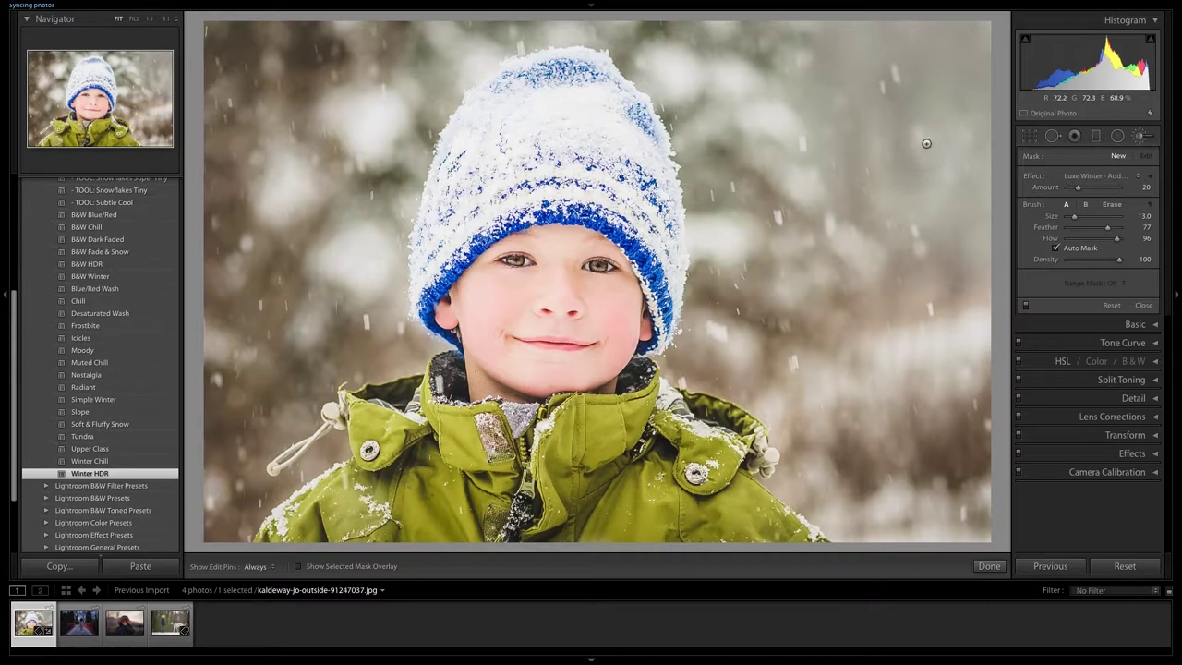
Set Exposure in the Basic panel to -0.15, then undo and redo to compare
left_click(1135, 324)
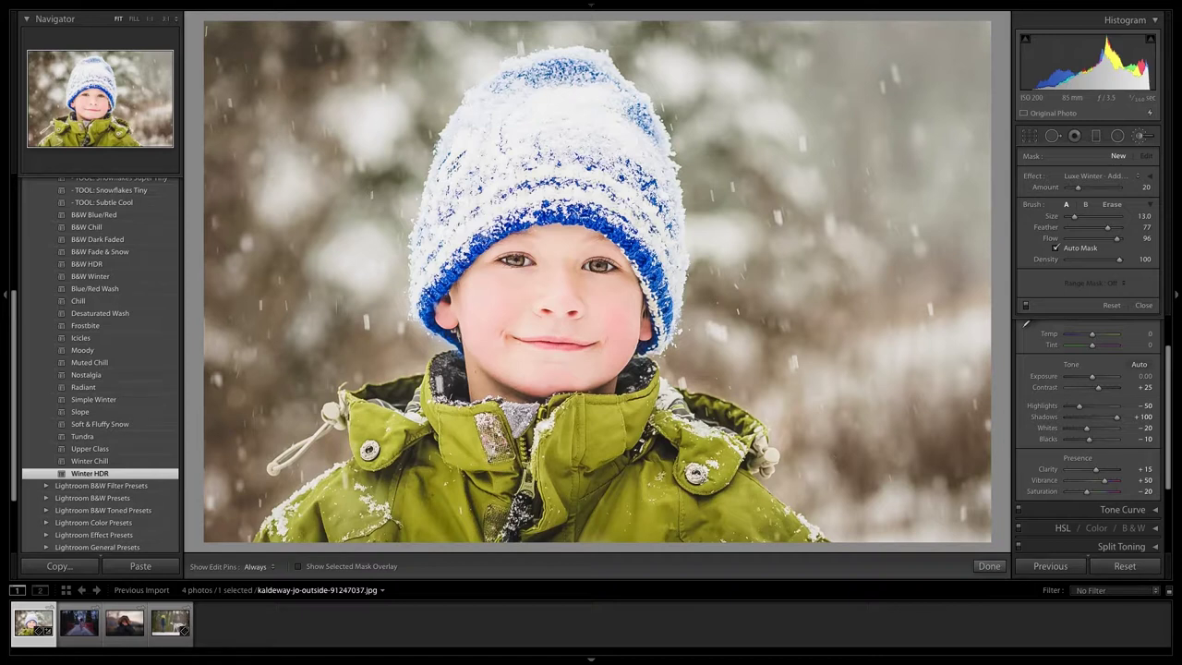
scroll(1089, 434, "up", 2)
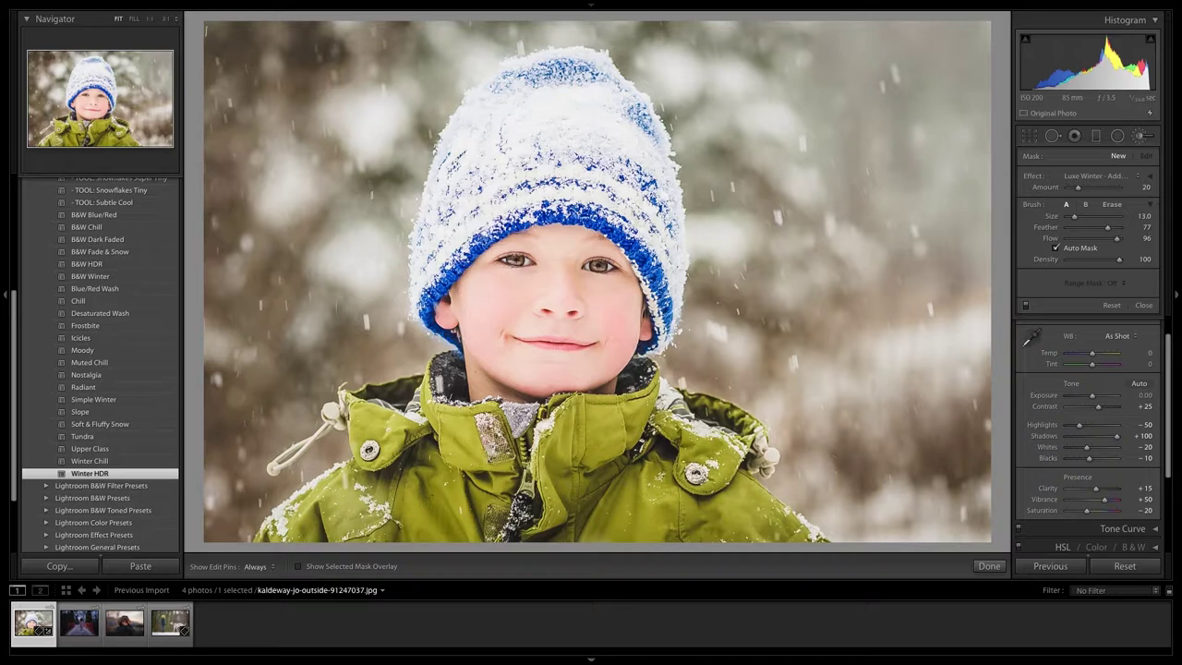
left_click(1145, 395)
key("BackSpace")
type("-0.15")
key("Return")
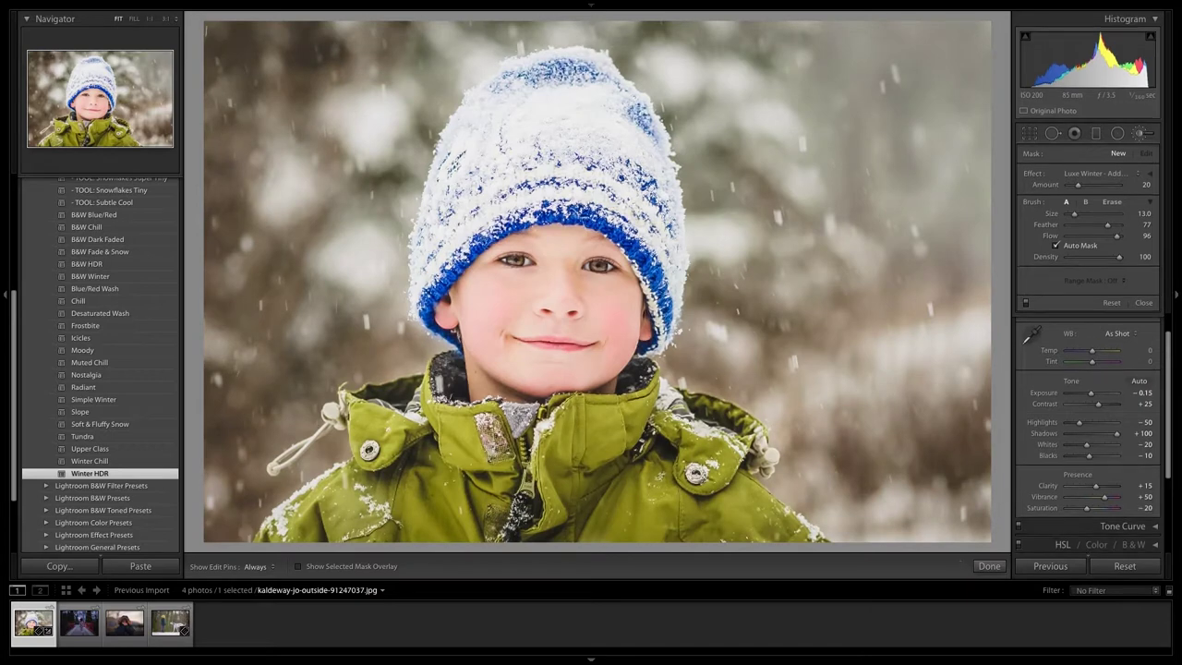
key("ctrl+z")
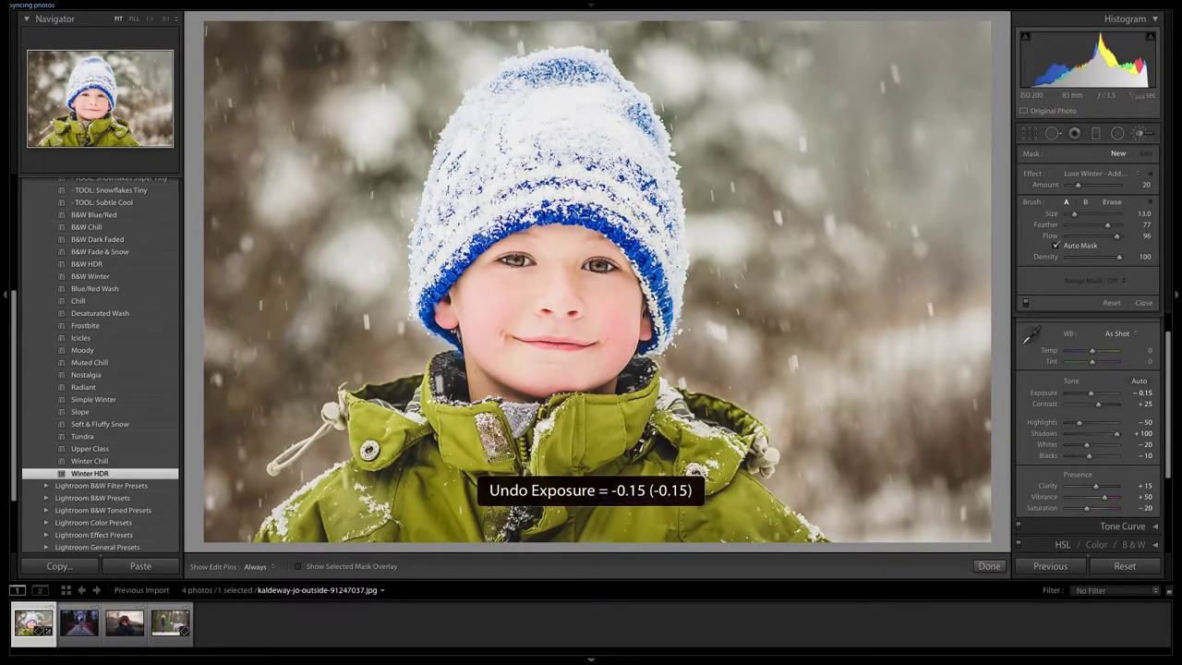
key("ctrl+y")
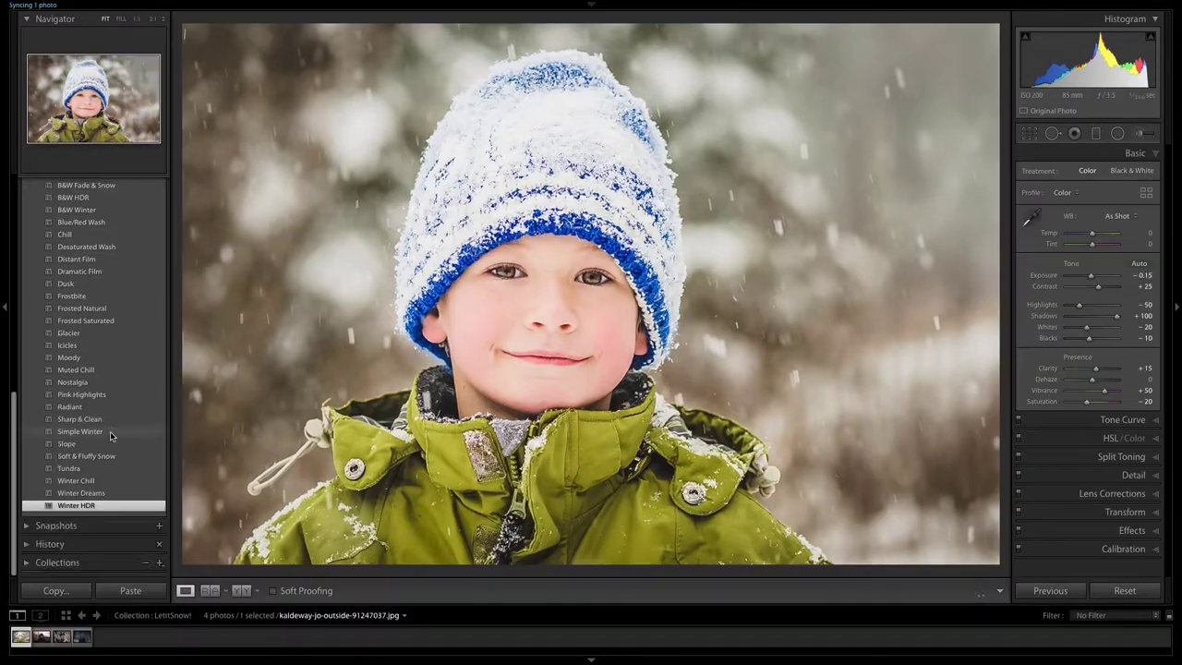
Apply the TOOL: Snow Large Foreground preset from the Let It Snow! folder
scroll(113, 435, "up", 10)
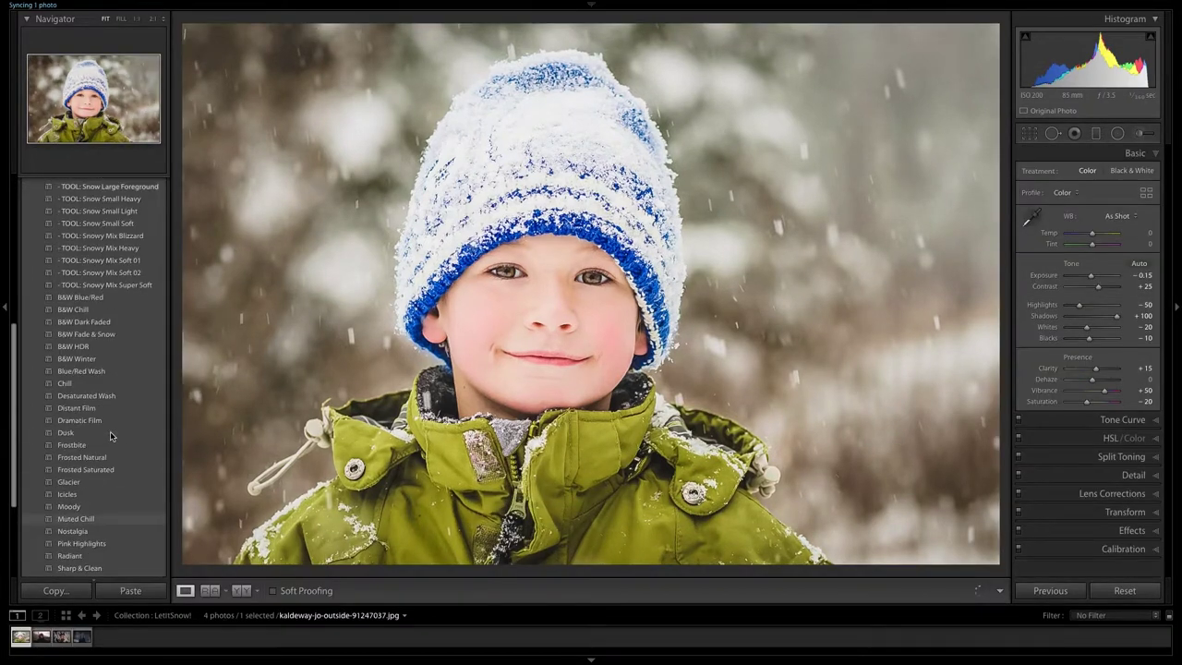
scroll(111, 434, "down", 1)
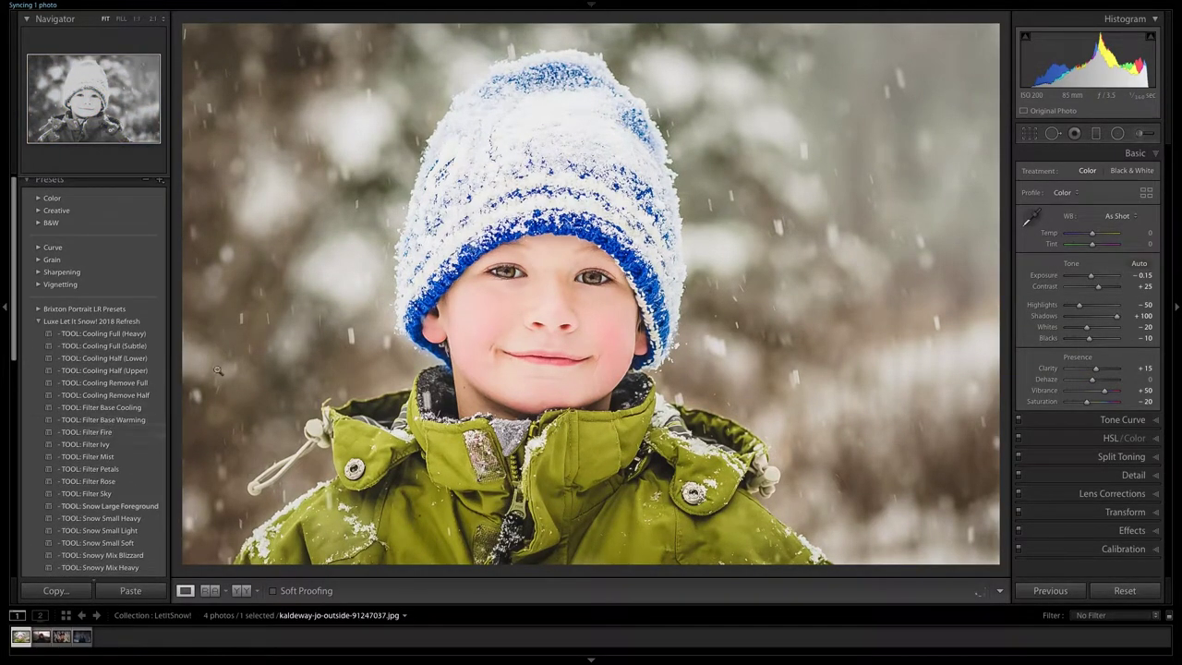
scroll(138, 480, "down", 4)
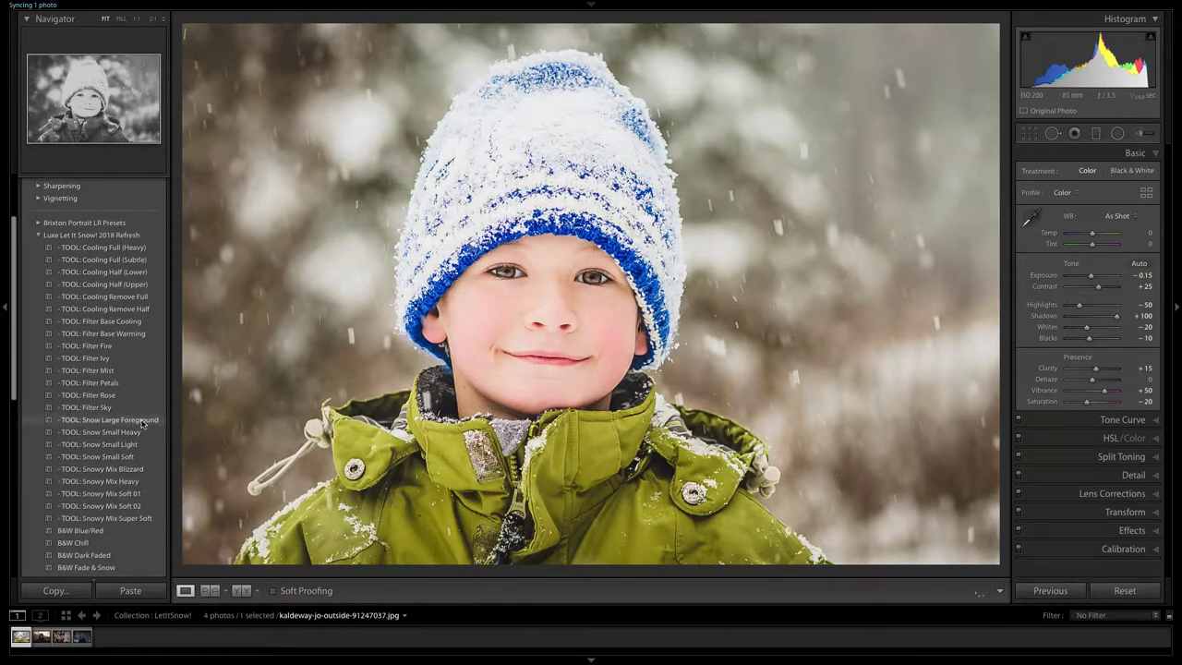
left_click(143, 423)
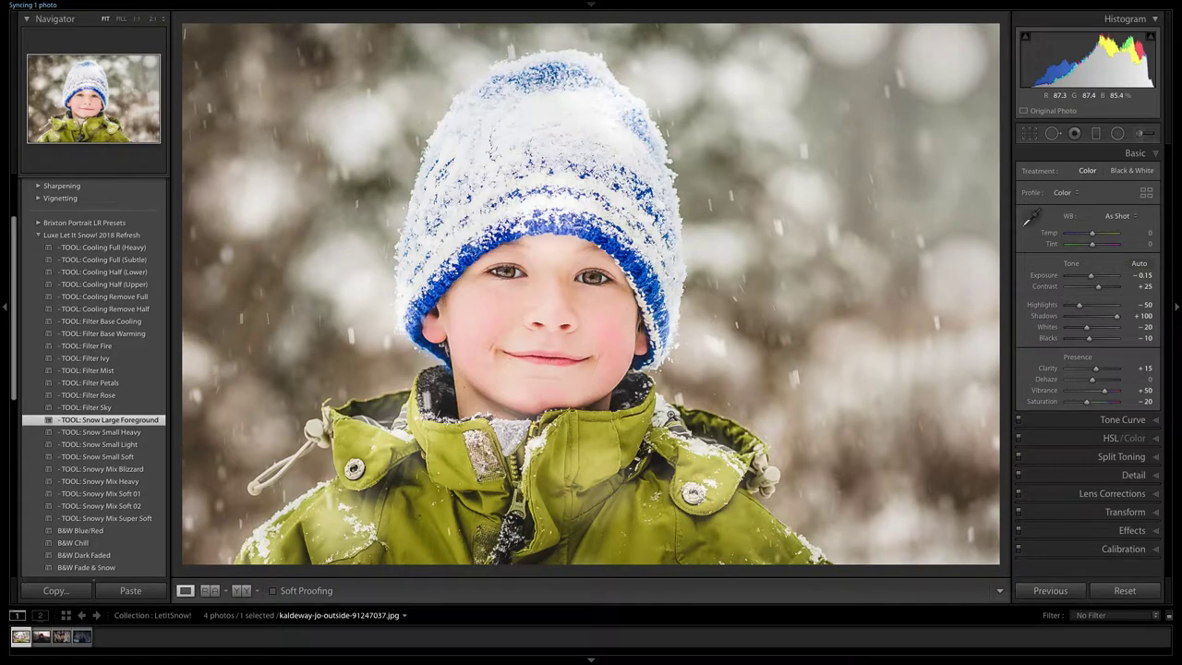
Remove the brush adjustment from the boy's mouth and erase it from his face
left_click(1143, 135)
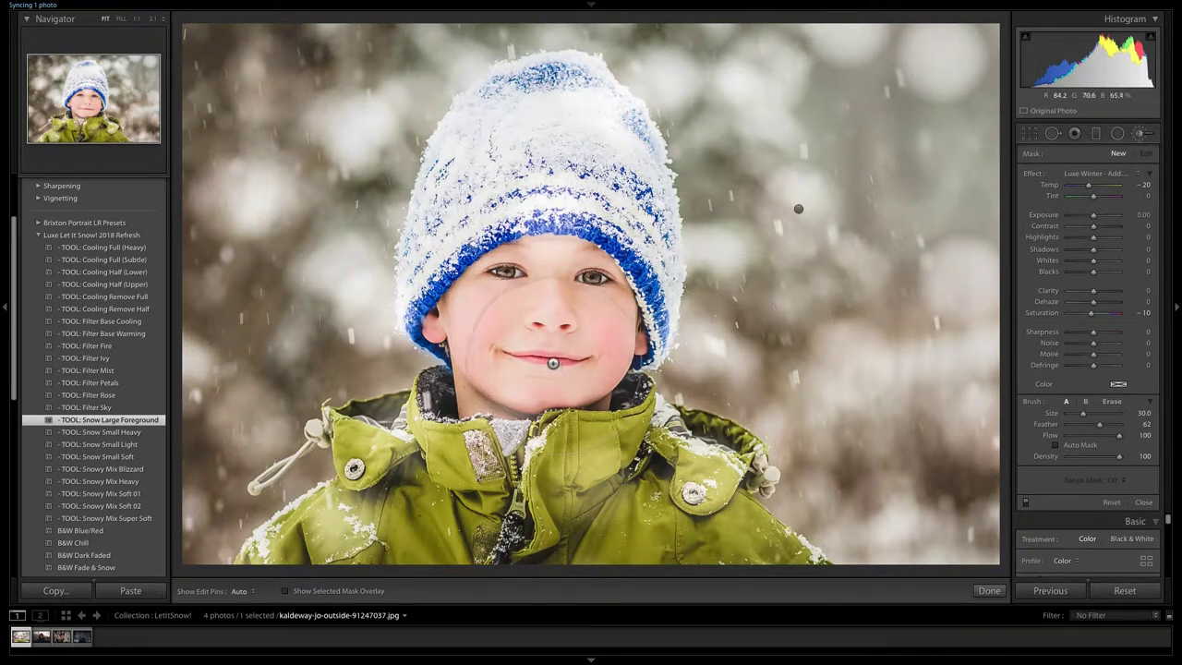
key("alt")
left_click(552, 361, "alt")
left_click(799, 213)
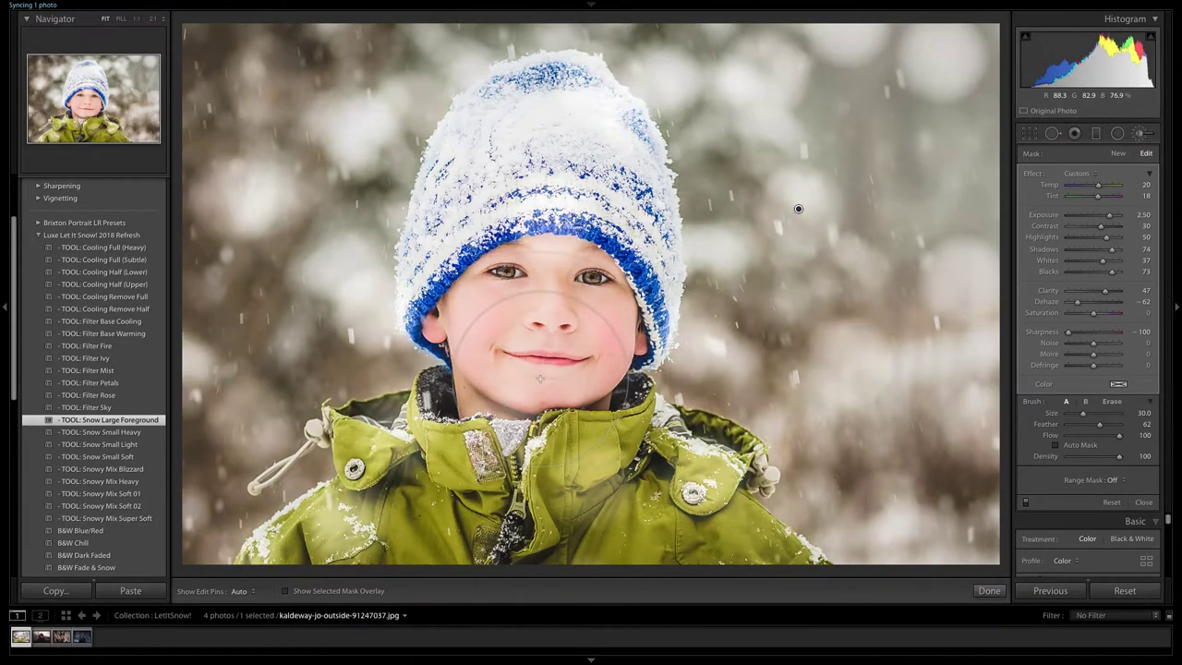
key("alt")
mouse_move(542, 372)
left_mouse_down()
mouse_move(562, 313)
mouse_move(527, 318)
mouse_move(485, 370)
mouse_move(546, 366)
mouse_move(562, 354)
mouse_move(564, 314)
mouse_move(597, 316)
mouse_move(549, 292)
left_mouse_up()
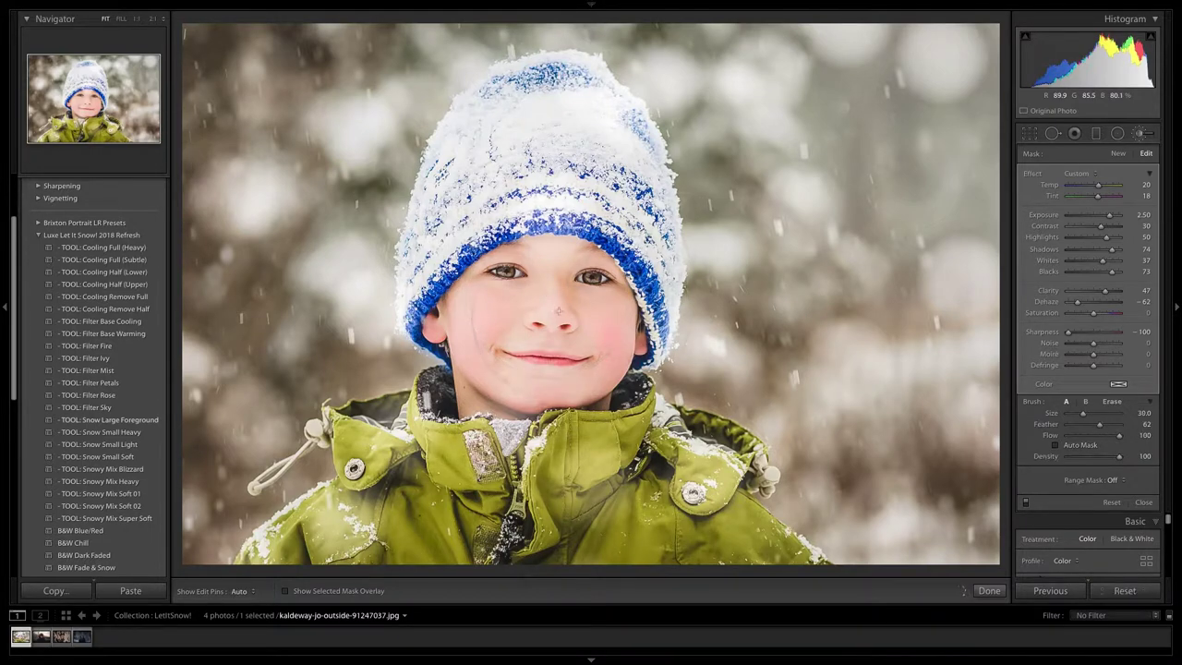
left_click(1145, 134)
Paint a new Luxe Winter - Add Blue brush over the right and upper-right background
left_click(1145, 134)
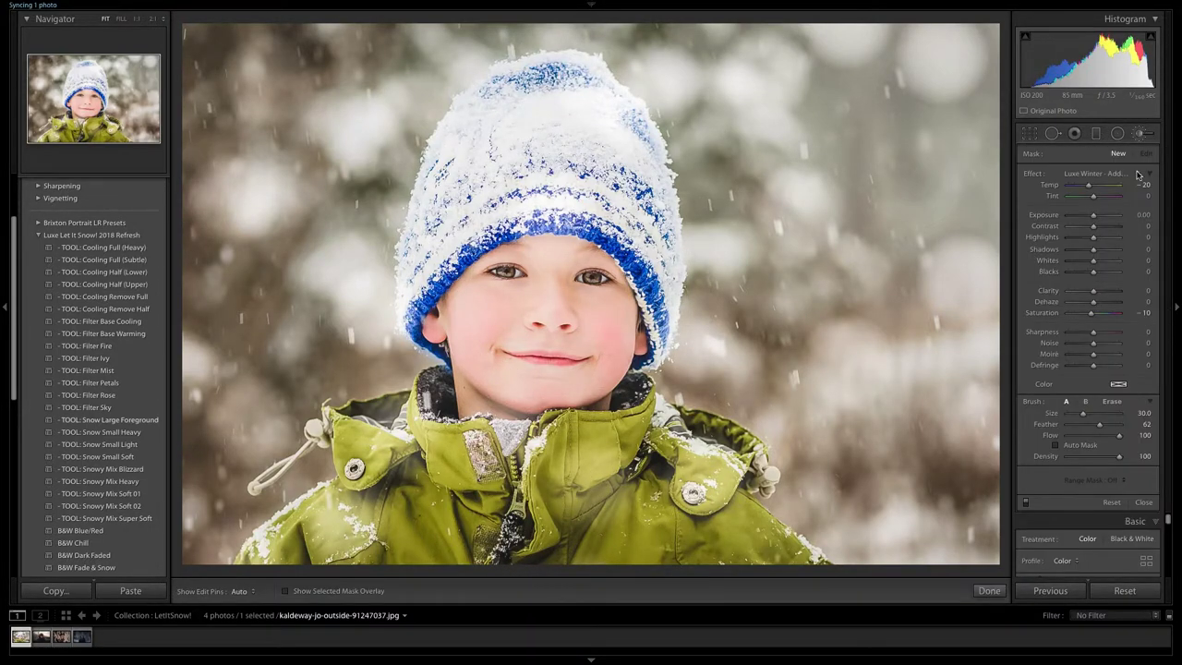
left_click(1122, 176)
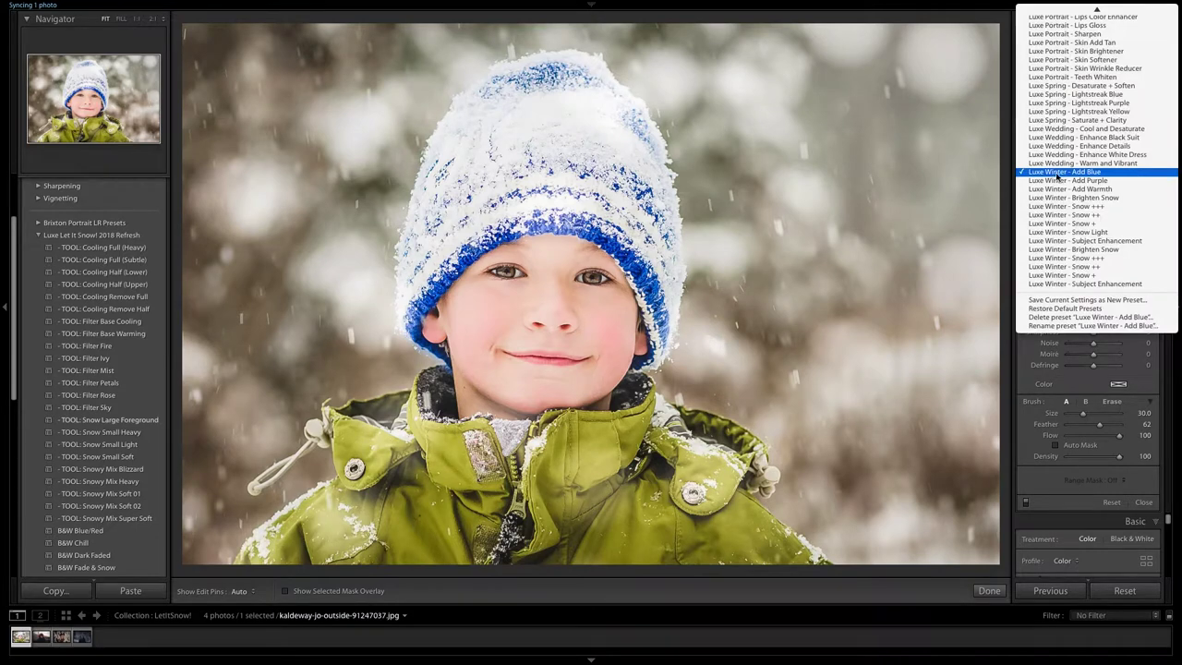
left_click(1104, 176)
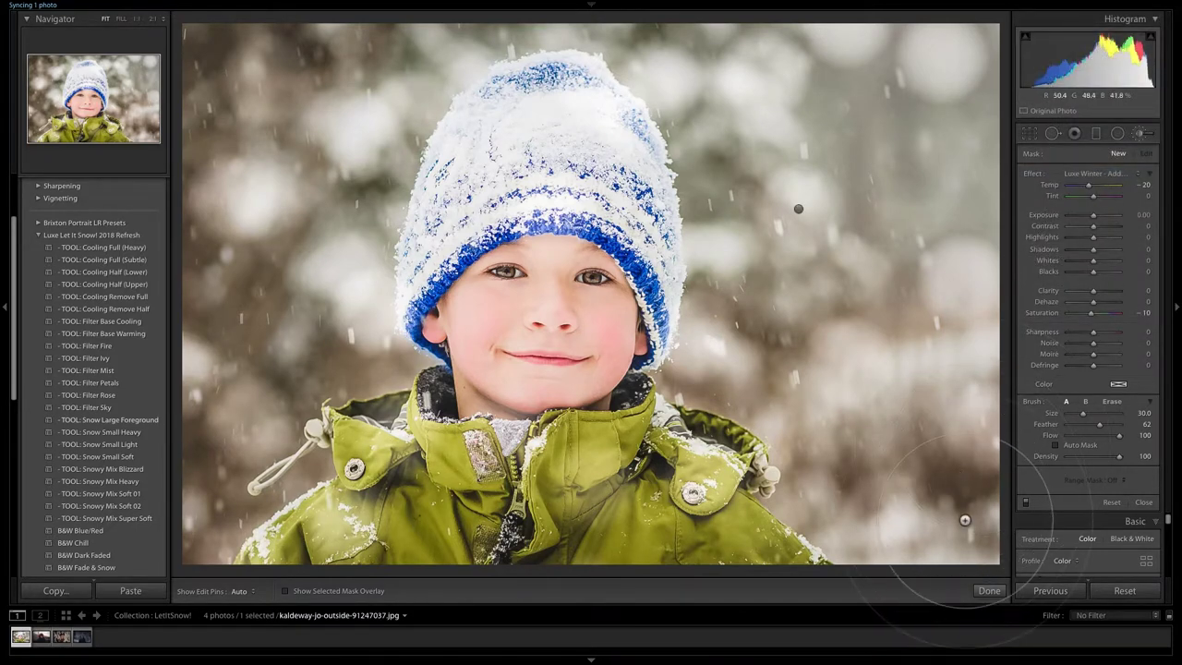
key("h")
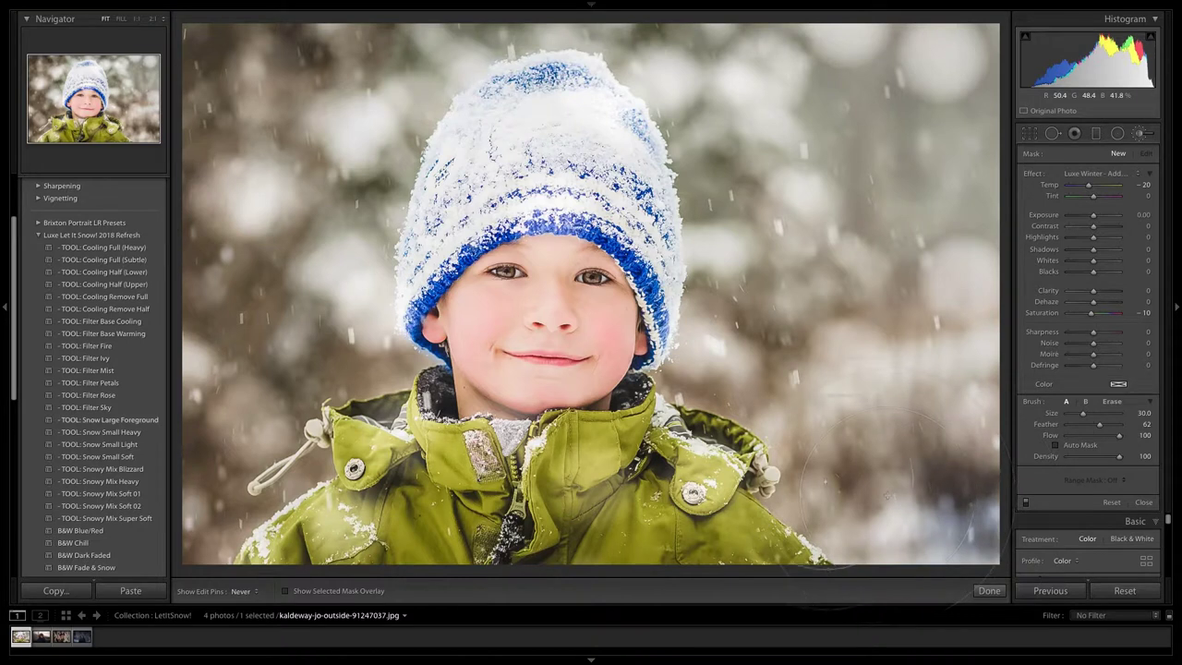
mouse_move(882, 421)
left_mouse_down()
mouse_move(939, 391)
mouse_move(875, 366)
mouse_move(812, 388)
mouse_move(743, 287)
left_mouse_up()
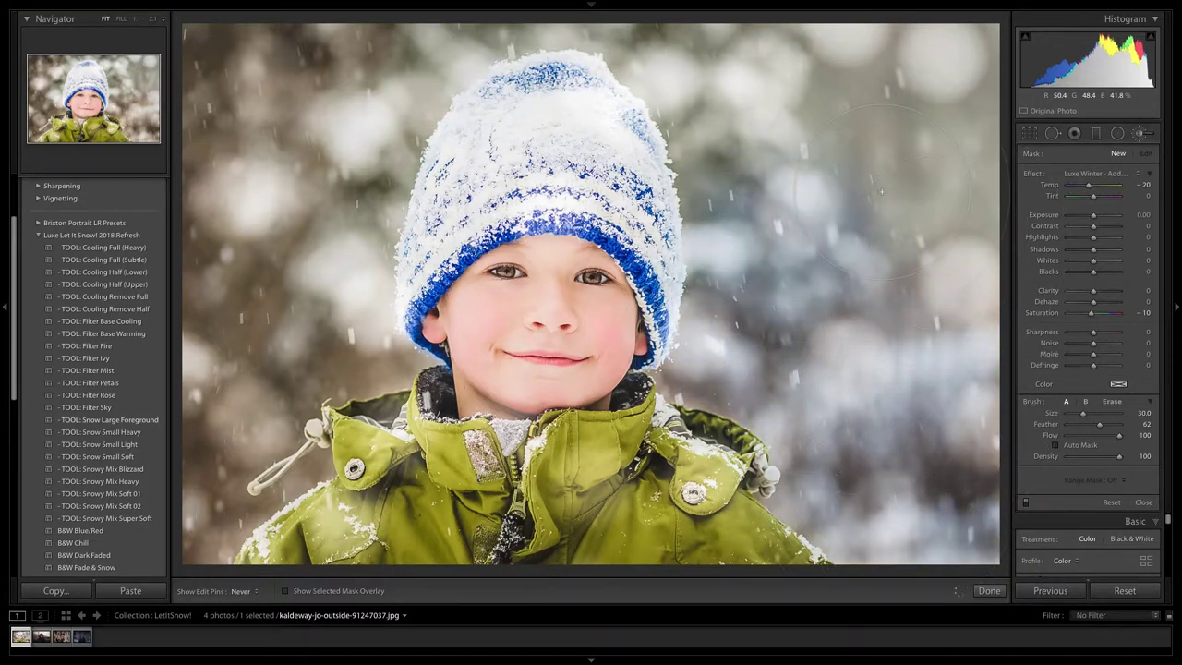
mouse_move(979, 221)
left_mouse_down()
mouse_move(921, 161)
mouse_move(924, 27)
mouse_move(753, 4)
mouse_move(646, 4)
mouse_move(517, 28)
mouse_move(304, 5)
mouse_move(244, 65)
mouse_move(341, 110)
mouse_move(397, 167)
mouse_move(231, 194)
mouse_move(258, 268)
mouse_move(337, 341)
mouse_move(175, 388)
mouse_move(194, 554)
mouse_move(221, 499)
mouse_move(222, 544)
left_mouse_up()
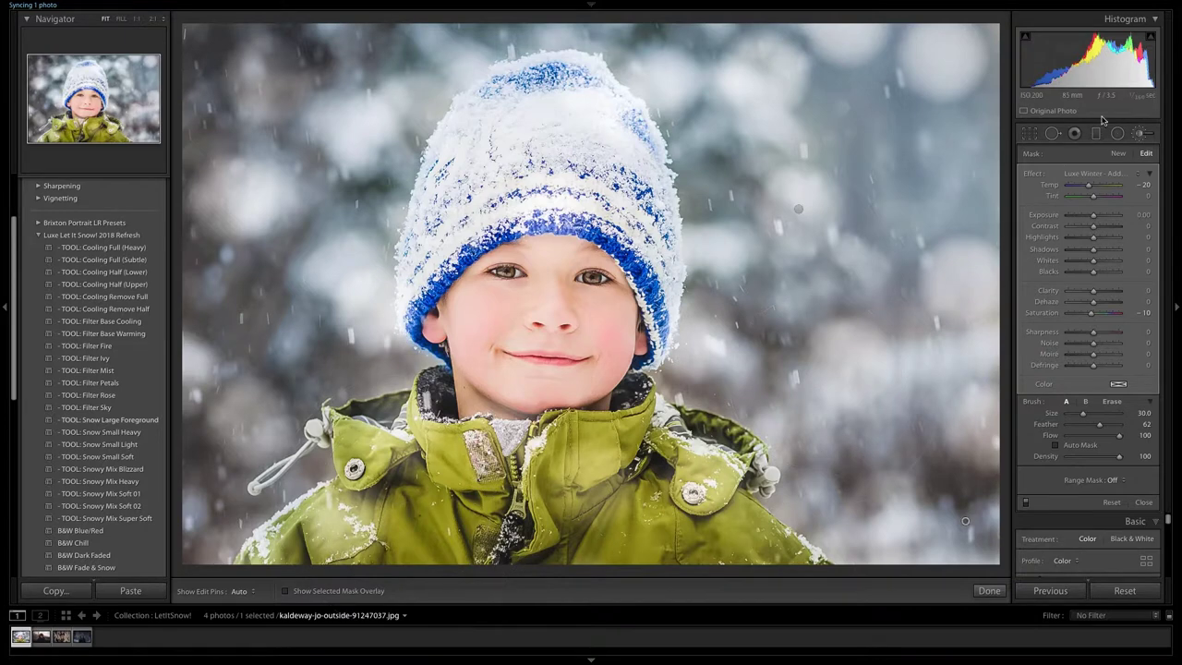
Compare the boy portrait before and after, then open IMG_0552.CR2 from the filmstrip
left_click(1141, 134)
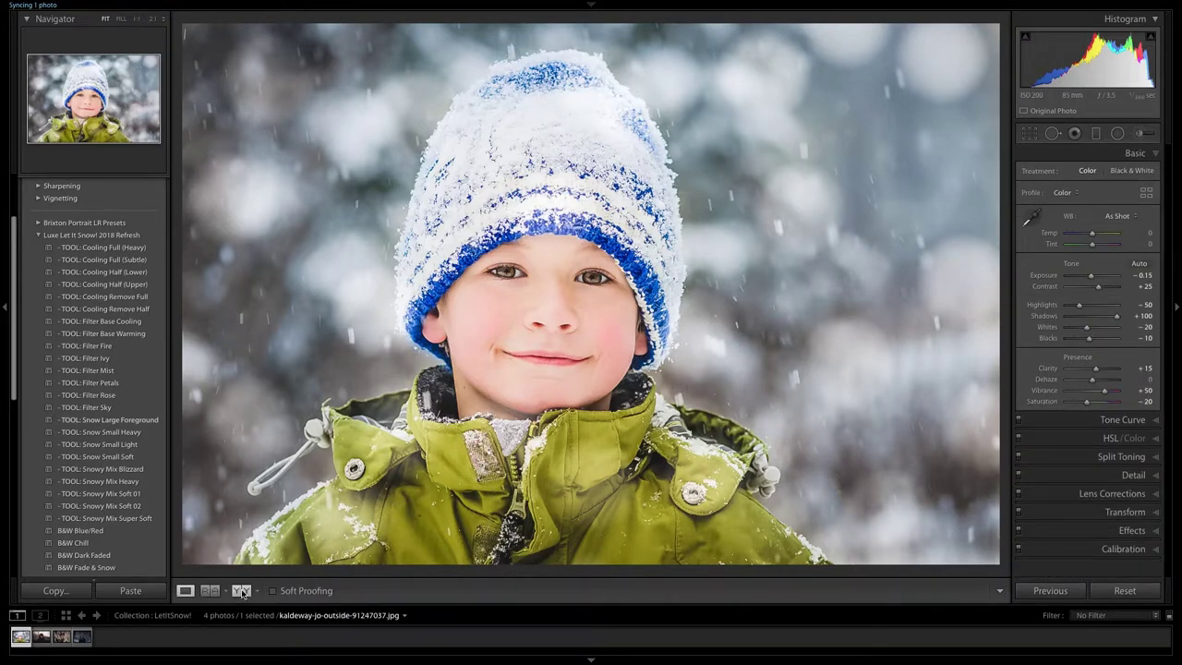
left_click(242, 591)
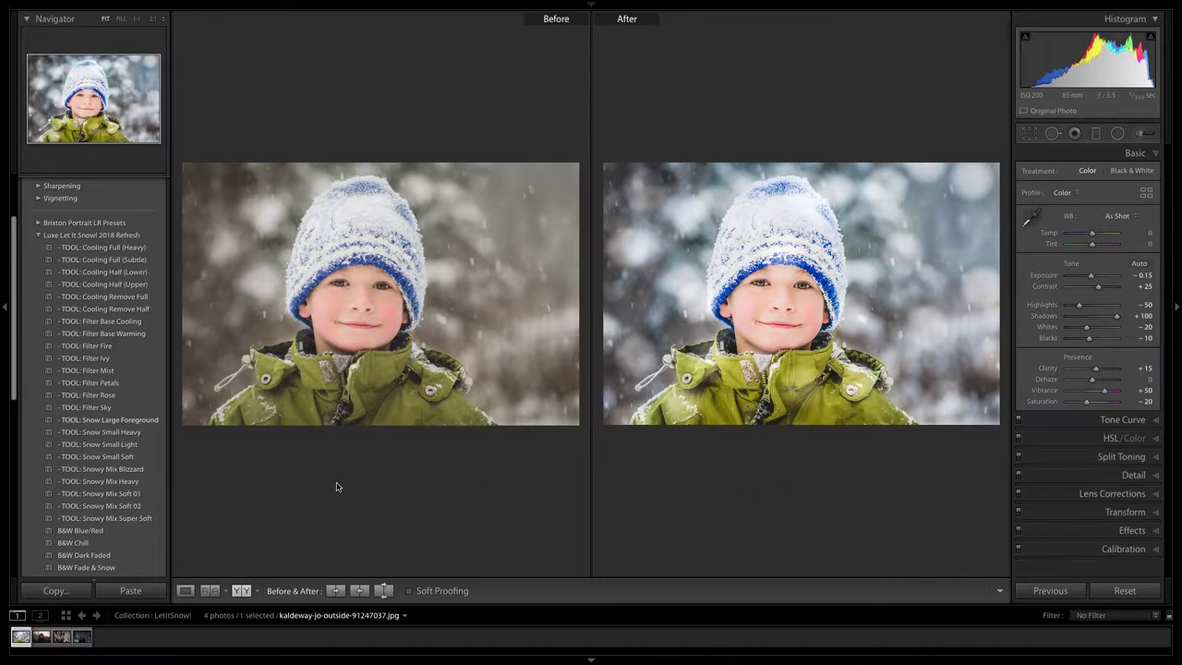
left_click(185, 590)
left_click(41, 636)
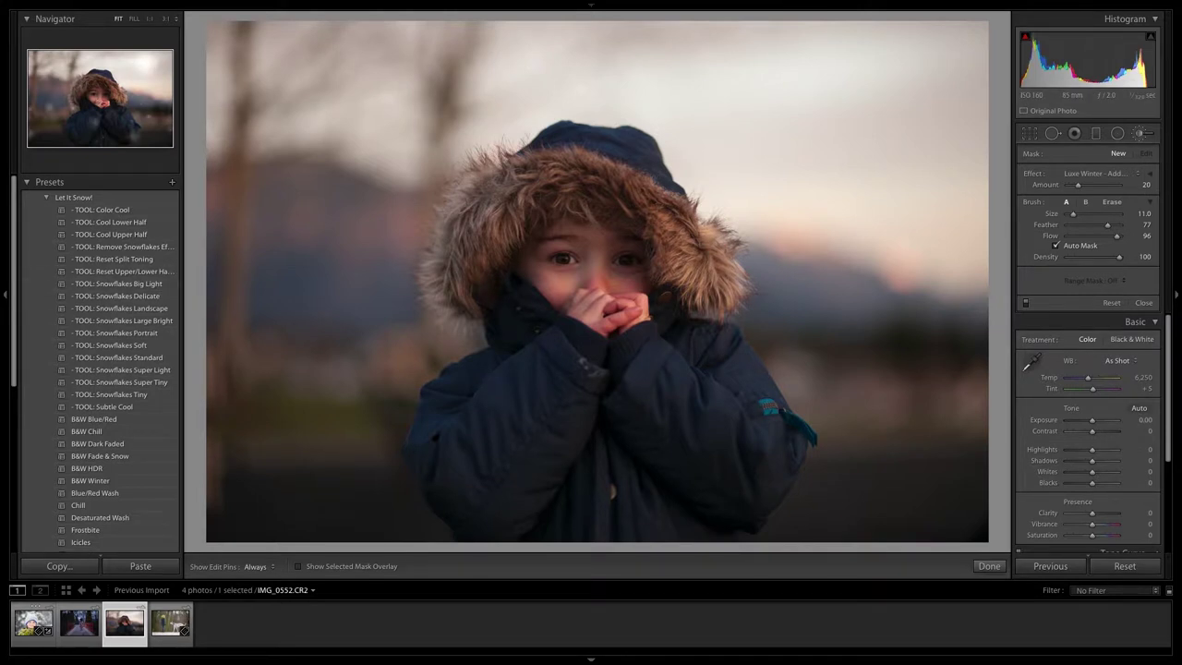
Apply the Frostbite preset to the hooded child photo, undoing and redoing to compare
scroll(100, 370, "down", 5)
left_click(85, 299)
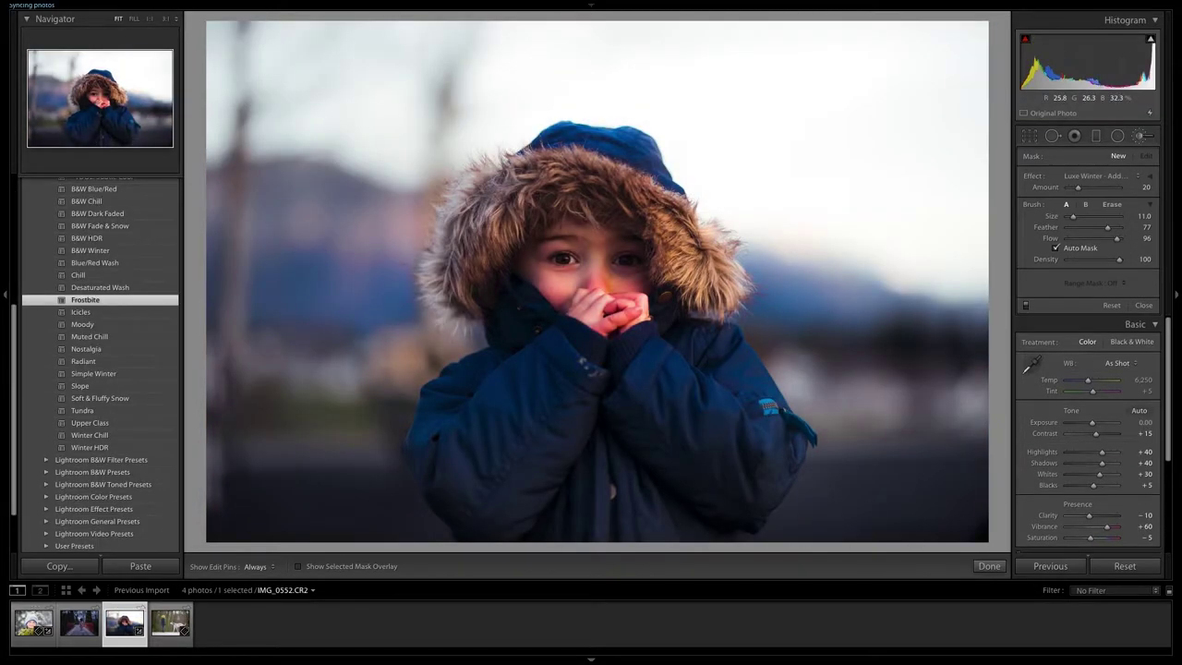
key("ctrl+z")
key("ctrl+shift+z")
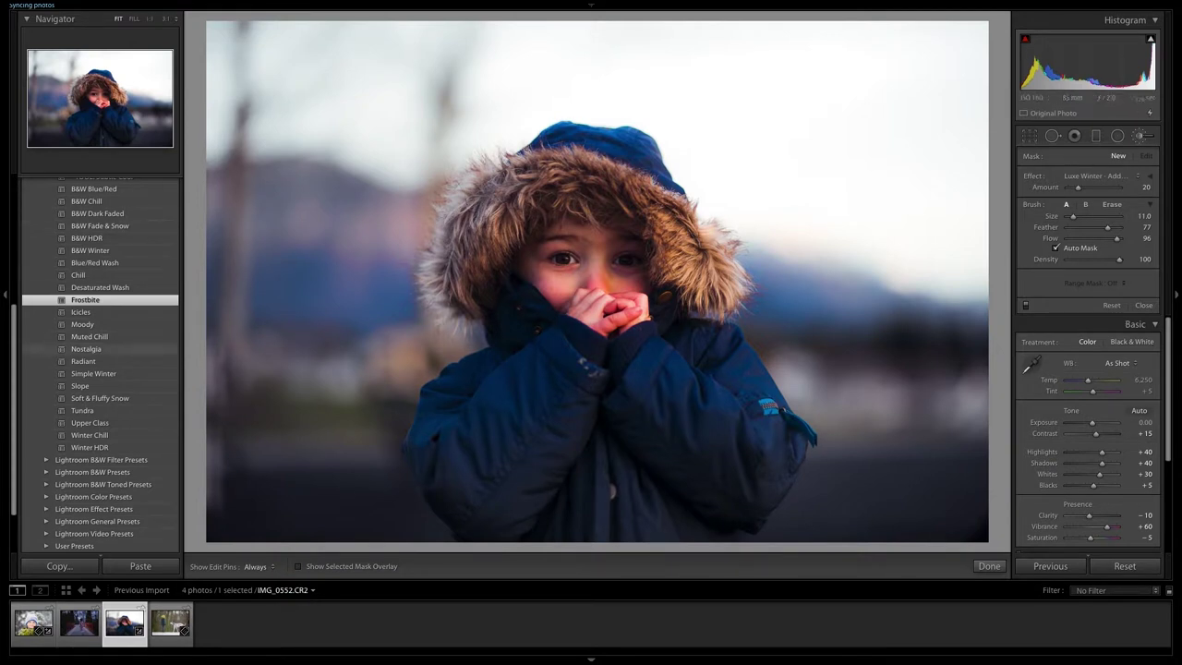
scroll(99, 365, "up", 6)
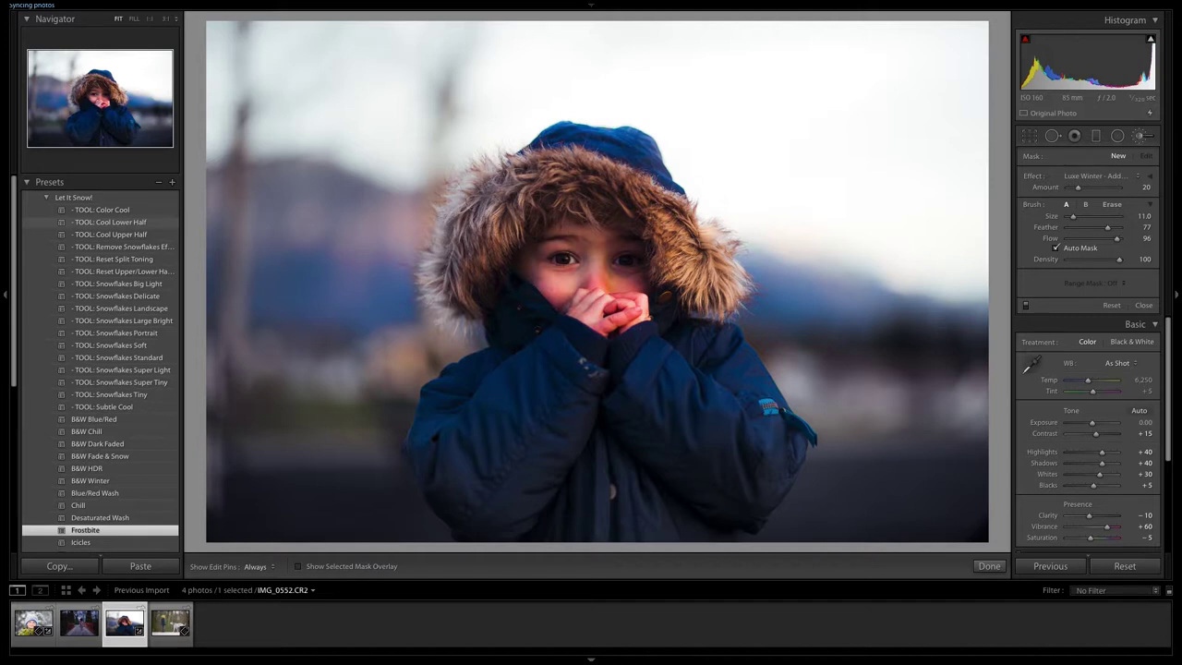
Add the TOOL: Cool Lower Half preset over Frostbite, undoing and redoing to compare
left_click(111, 222)
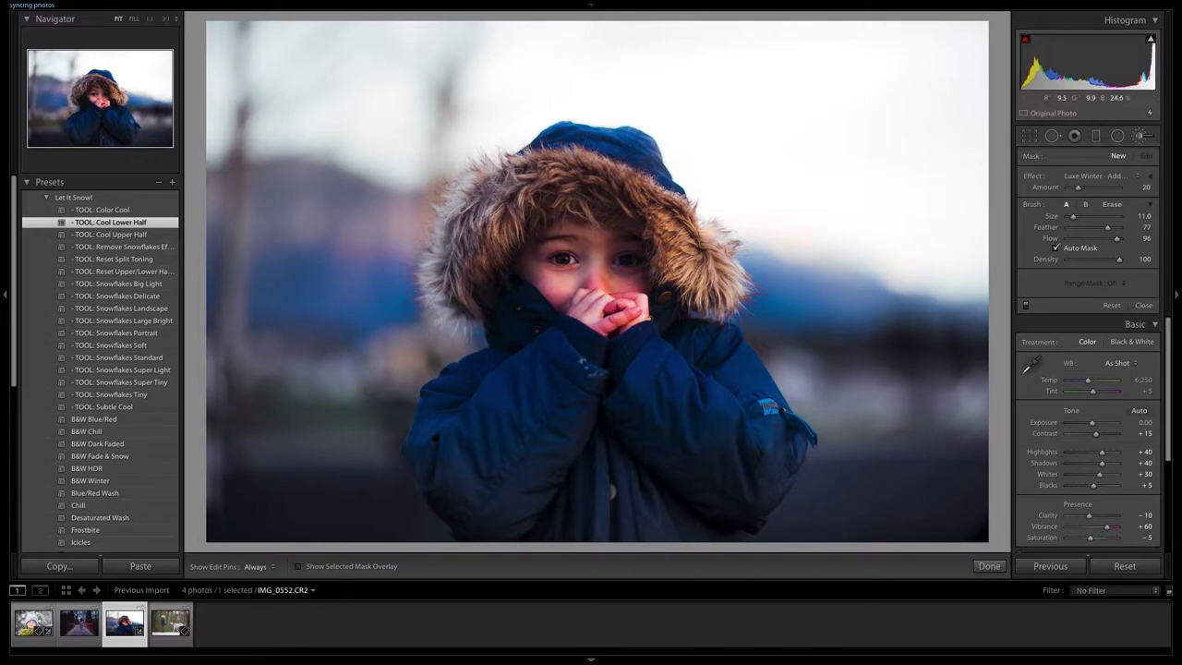
key("ctrl+z")
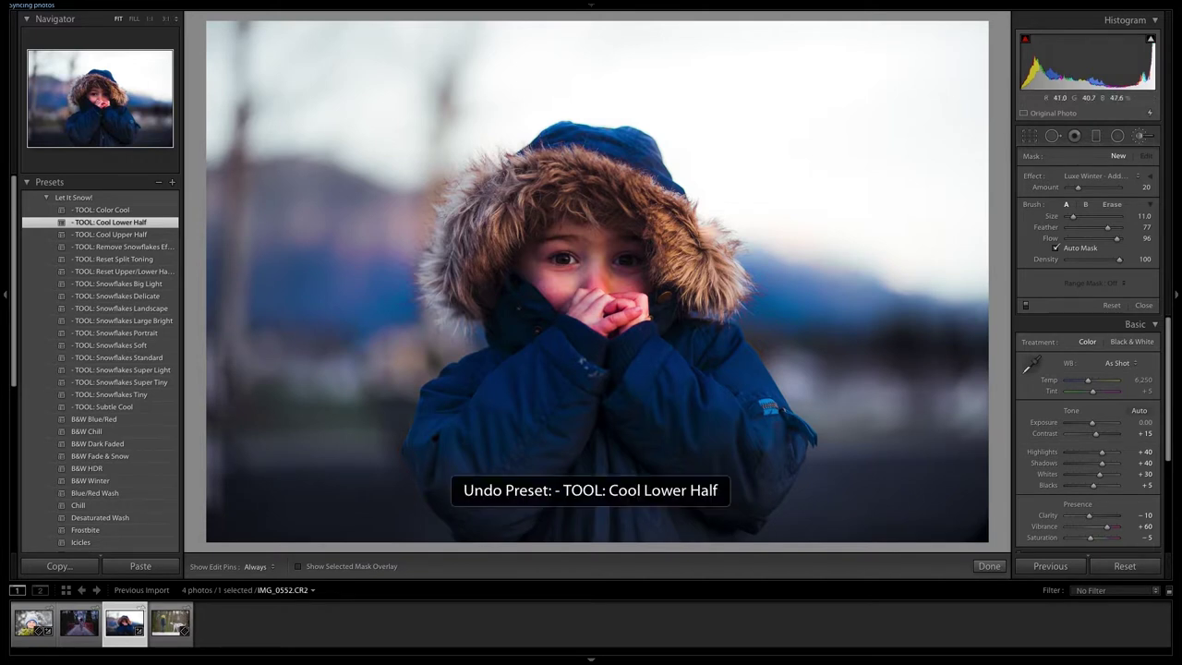
key("ctrl+y")
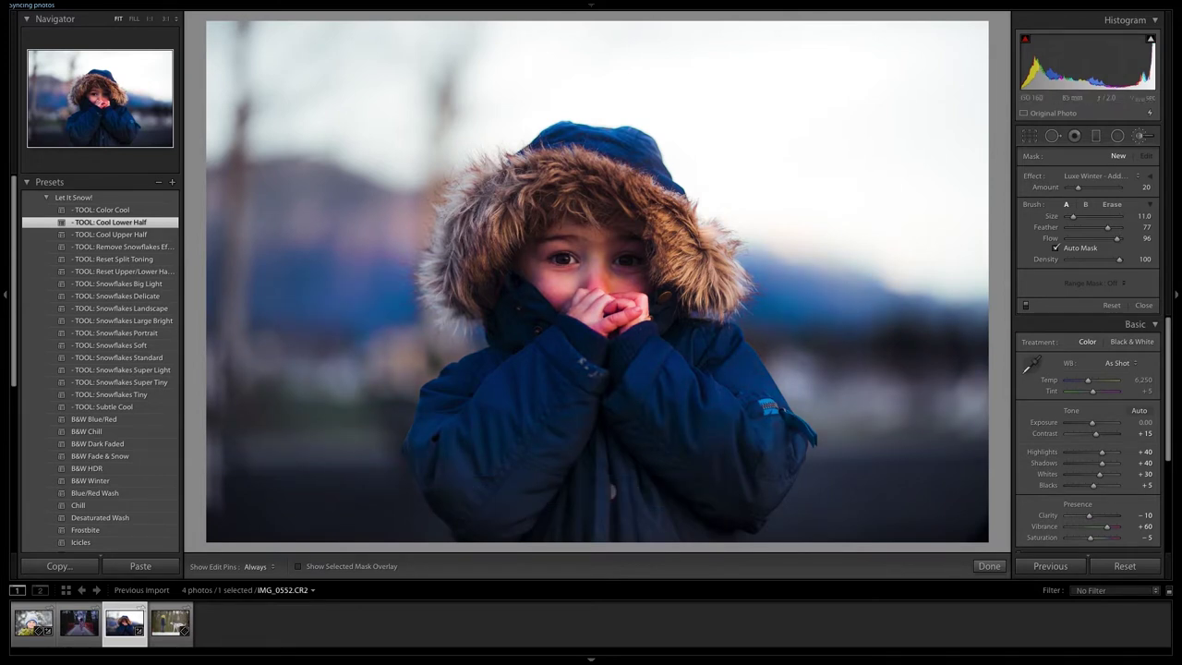
Set the brush effect to Luxe Winter - Brighten Snow with a brush size of 21
left_click(1099, 176)
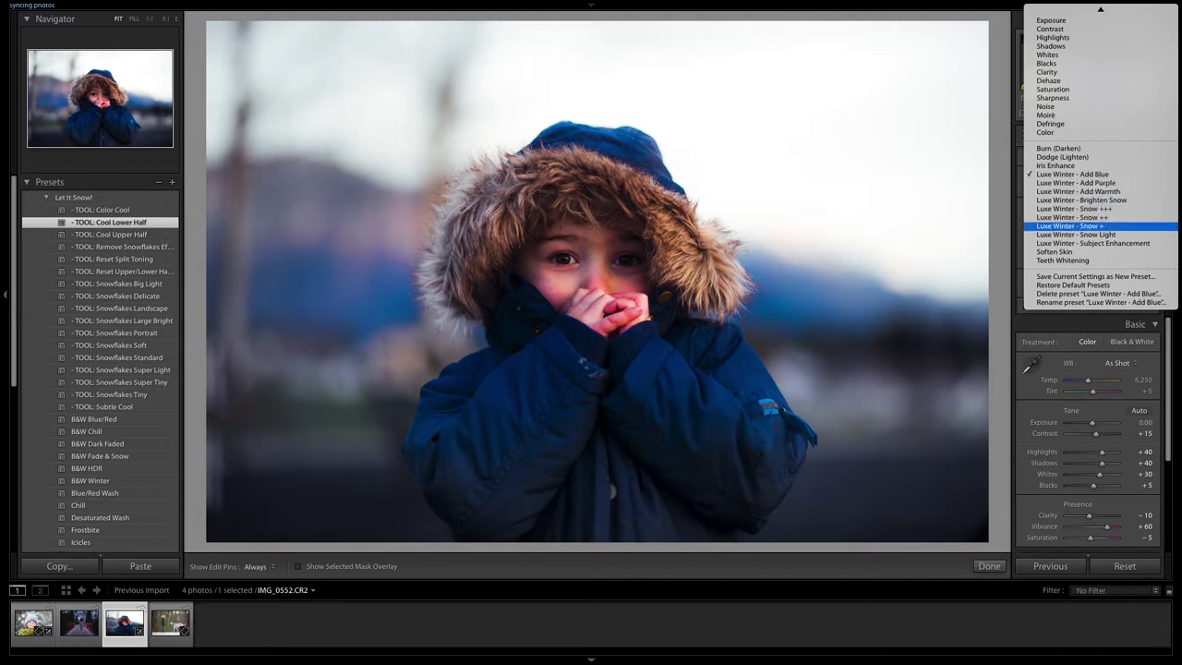
left_click(1081, 199)
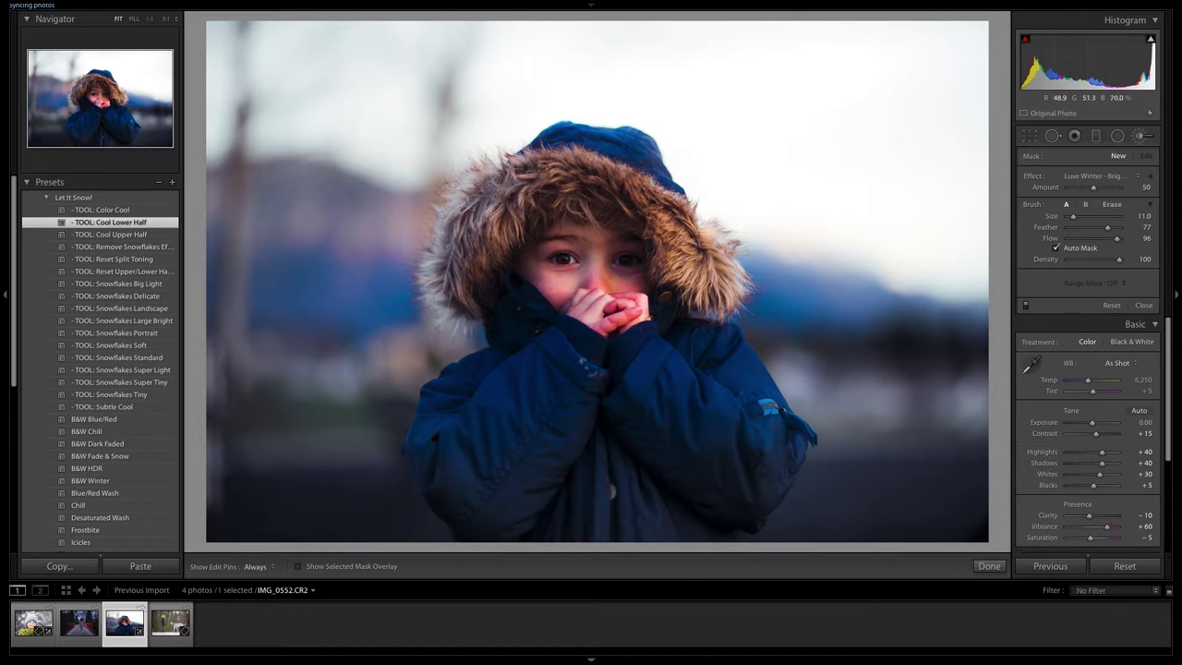
key("bracketleft")
key("bracketleft")
key("bracketright")
key("bracketright")
key("bracketright")
key("bracketright")
key("bracketright")
key("bracketright")
key("bracketright")
key("bracketright")
key("bracketright")
key("bracketright")
key("bracketleft")
key("bracketleft")
key("bracketleft")
key("bracketleft")
Paint the snowy left background and toggle the edit pins to check the brightened area
mouse_move(283, 211)
left_mouse_down()
mouse_move(347, 270)
mouse_move(367, 339)
mouse_move(304, 296)
mouse_move(290, 319)
mouse_move(388, 329)
mouse_move(290, 406)
left_mouse_up()
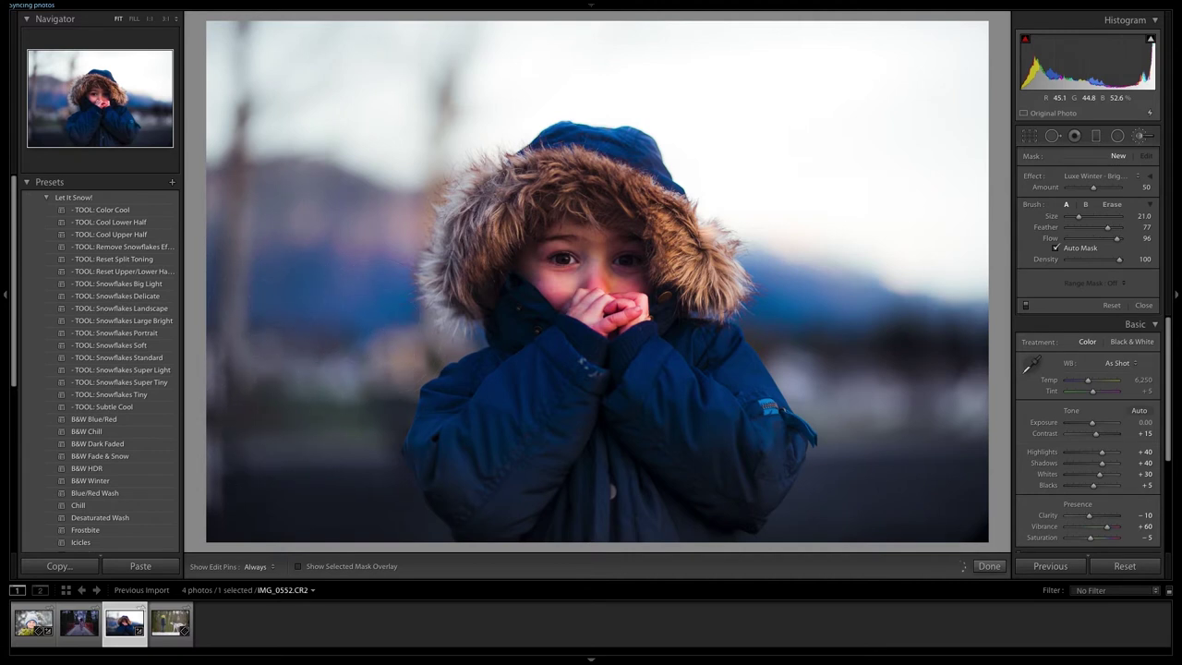
key("h")
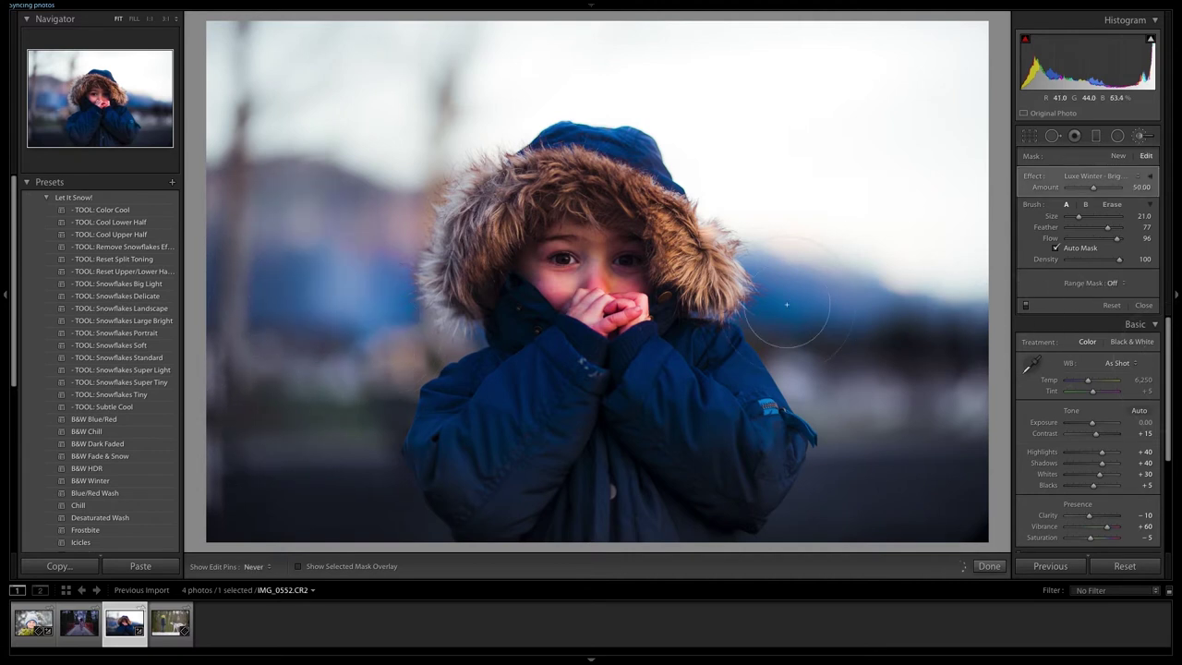
key("h")
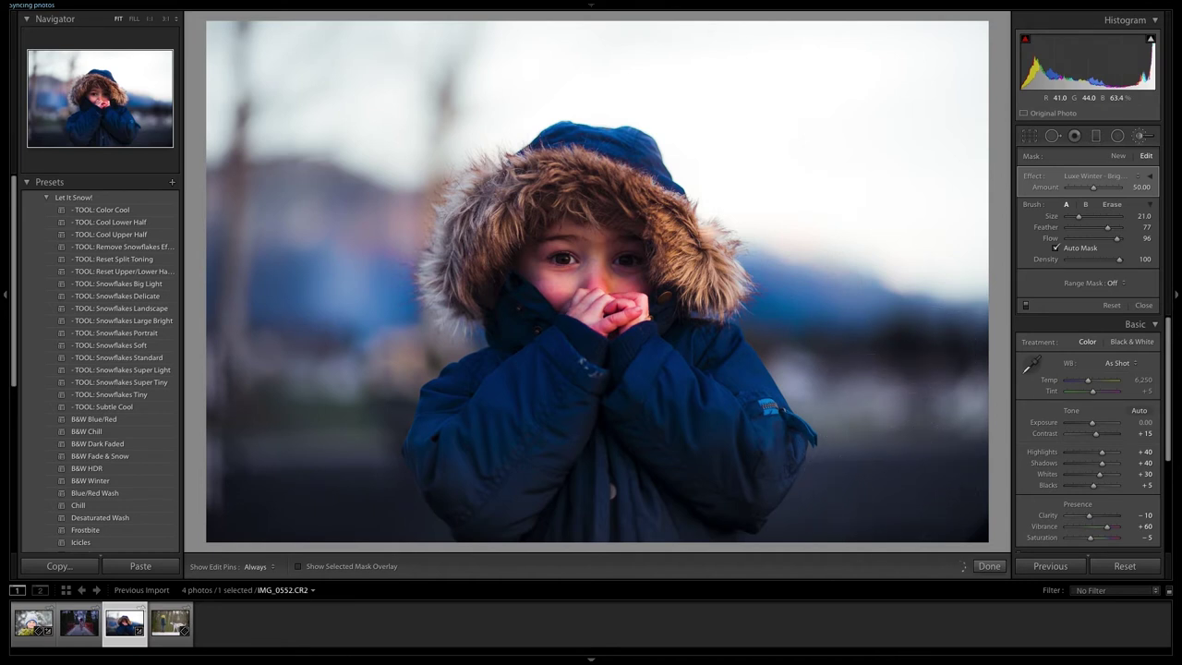